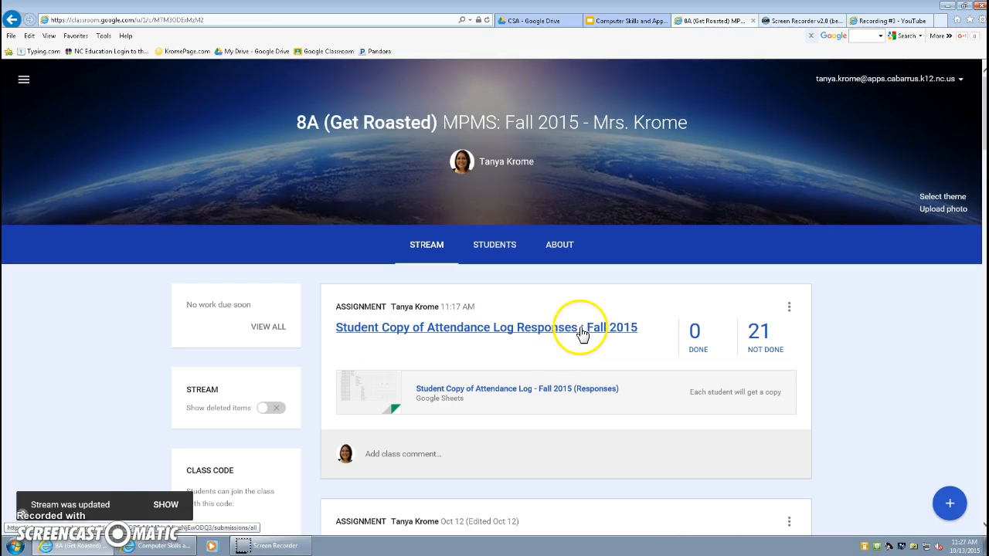
Open the Student Copy of Attendance Log - Fall 2015 (Responses) spreadsheet and place its browser window, no longer maximized, over the right half of the desktop.
left_click(508, 394)
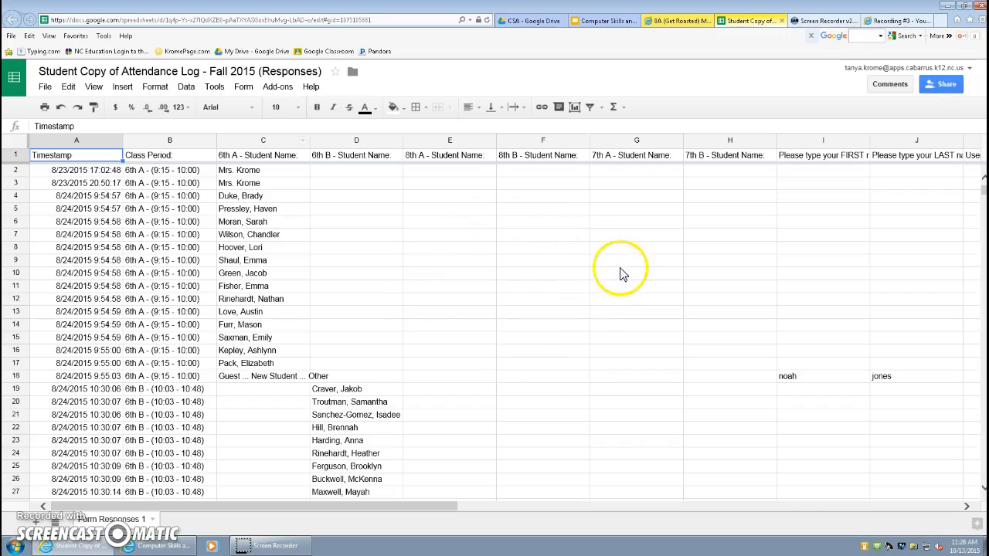
left_click(964, 6)
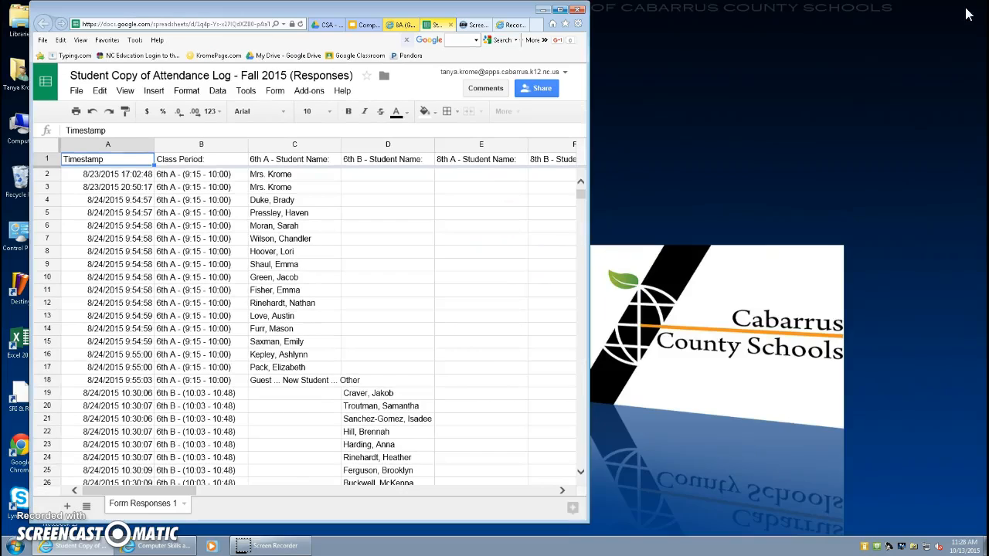
left_click_drag(490, 14, 881, 14)
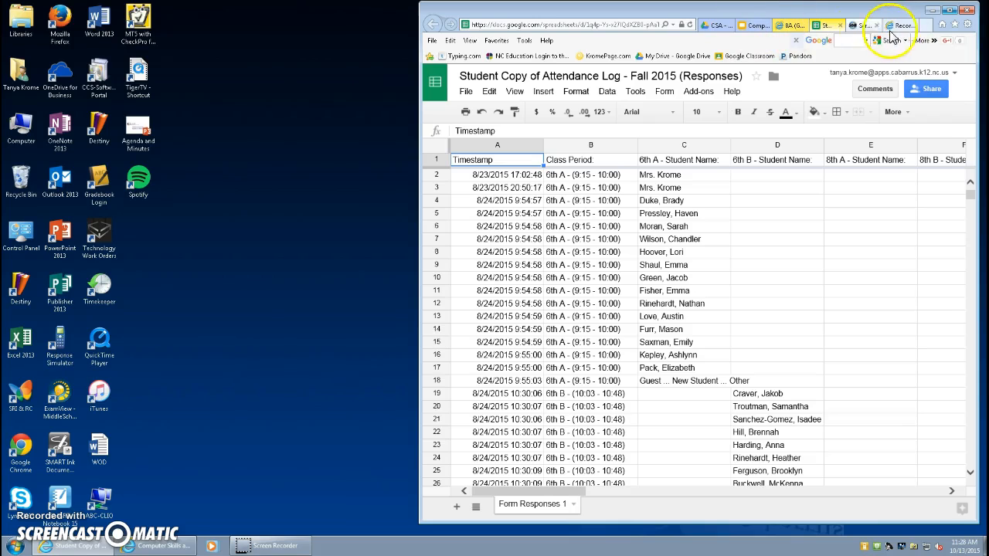
Separate the Recording #3 video into its own browser window and shrink it to a small window in the desktop's upper-left area.
left_click(901, 28)
left_click_drag(905, 26, 325, 12)
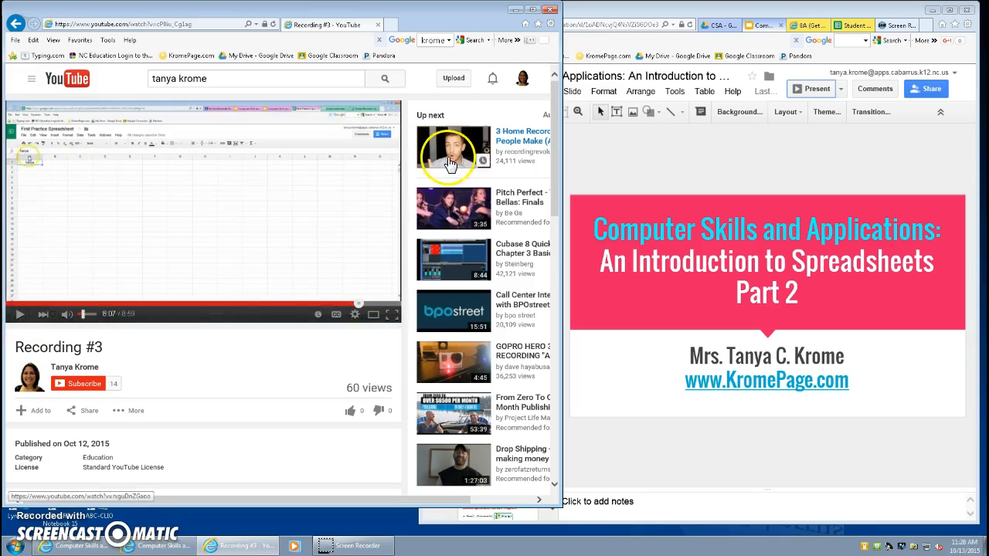
left_click_drag(562, 208, 407, 224)
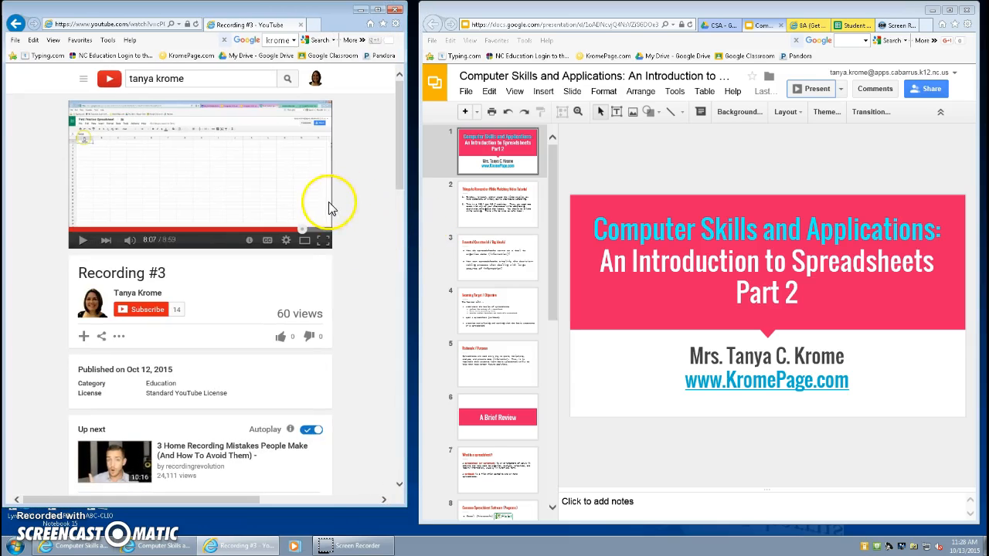
left_click_drag(322, 17, 274, 17)
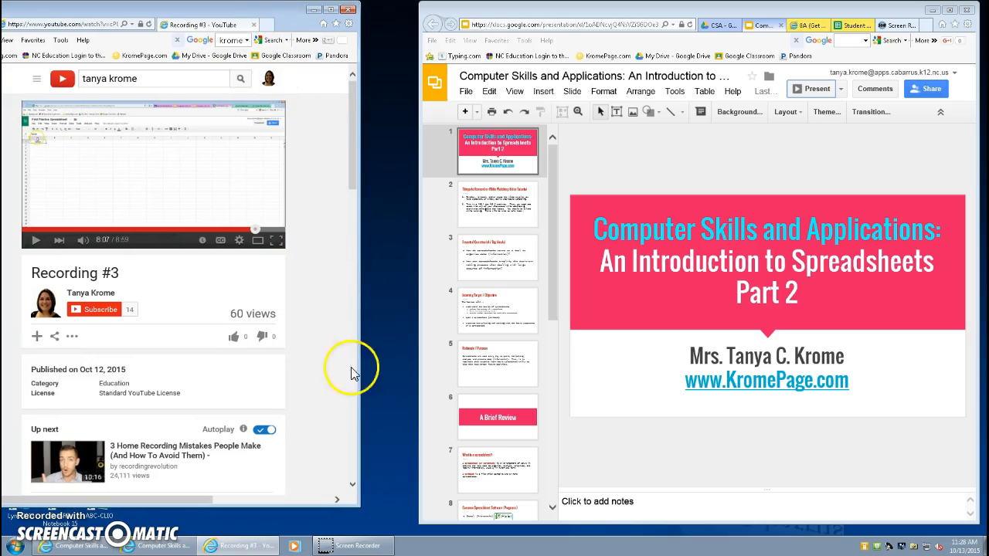
left_click_drag(354, 504, 311, 290)
left_click_drag(156, 286, 155, 286)
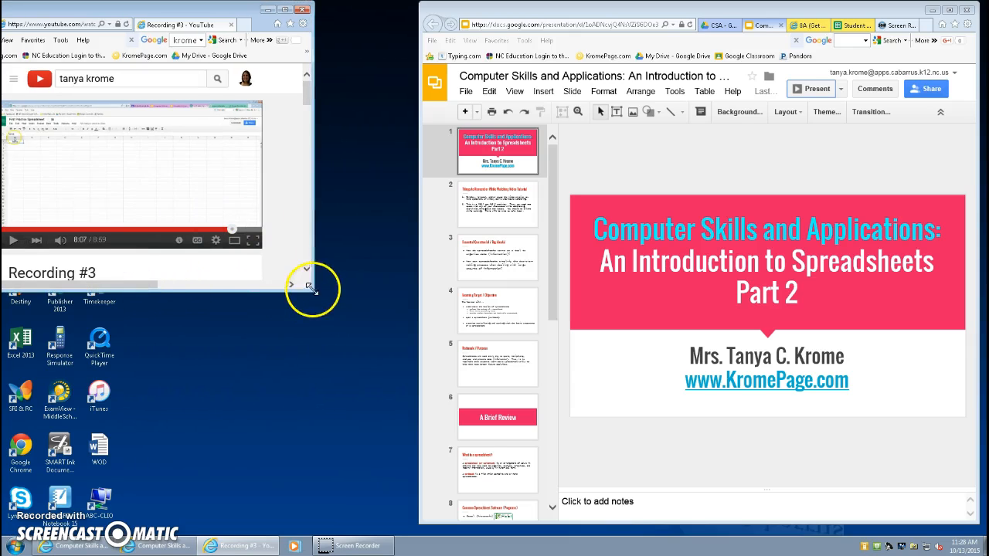
left_click_drag(312, 290, 331, 316)
left_click_drag(168, 309, 169, 310)
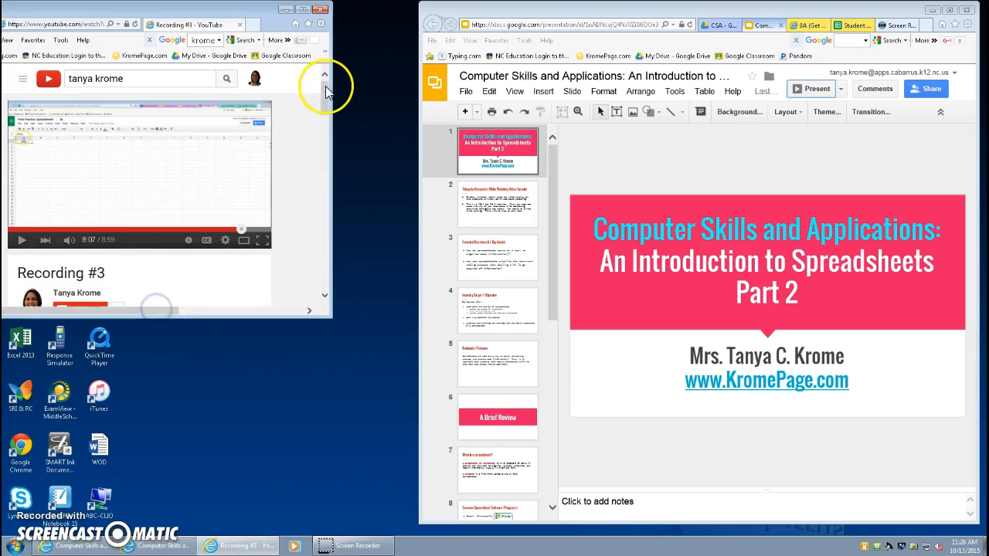
left_click_drag(325, 88, 326, 93)
Widen the main browser window beside the video window and show the Student Copy of Attendance Log spreadsheet in it.
left_click_drag(494, 16, 361, 17)
left_click_drag(843, 524, 967, 530)
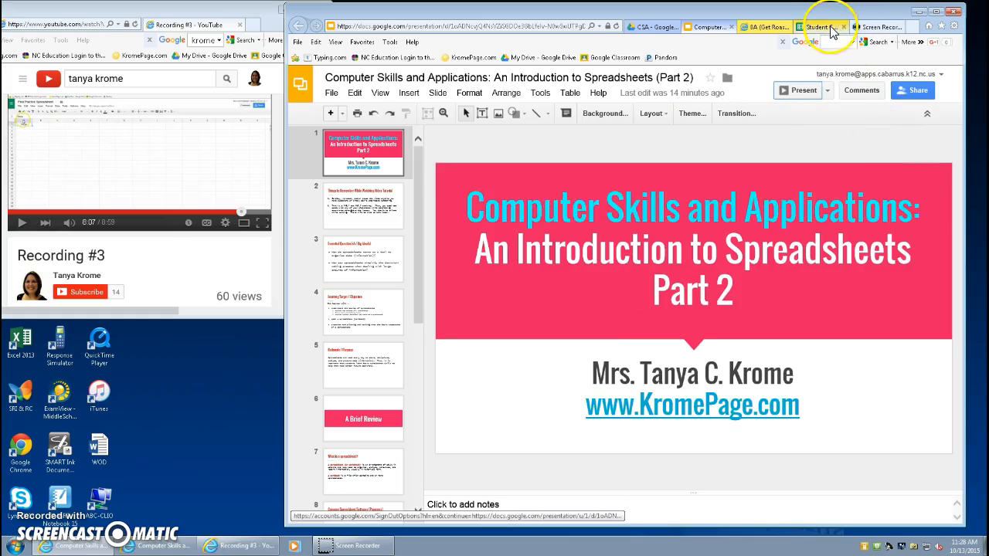
left_click(832, 30)
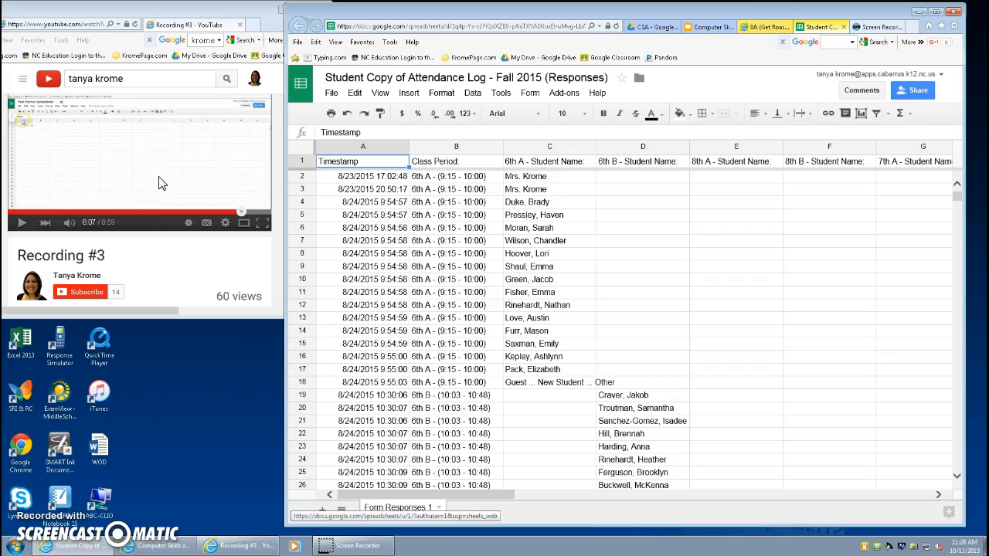
Display slide 14, Practice Make Perfect, in the presentation and close the Recording #3 video window.
left_click(10, 210)
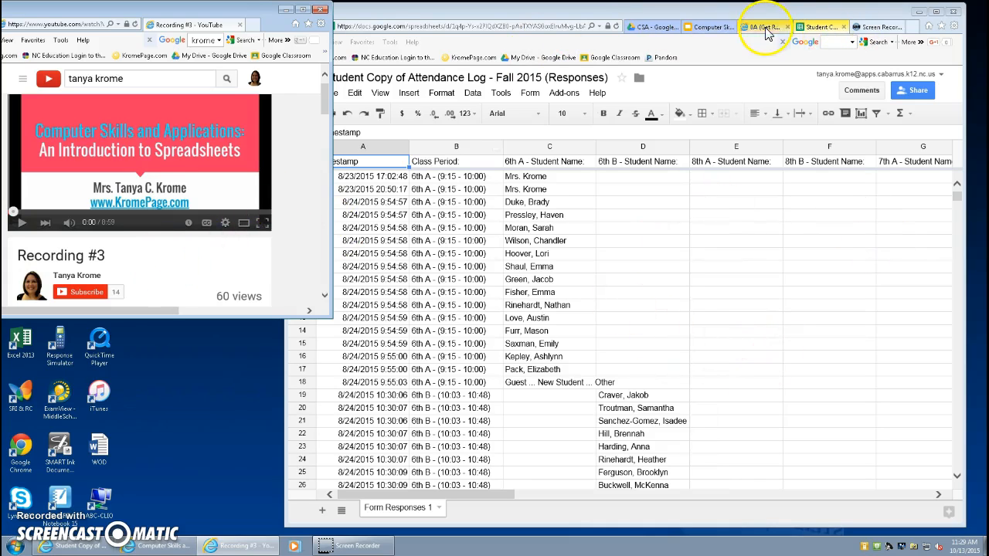
left_click(711, 28)
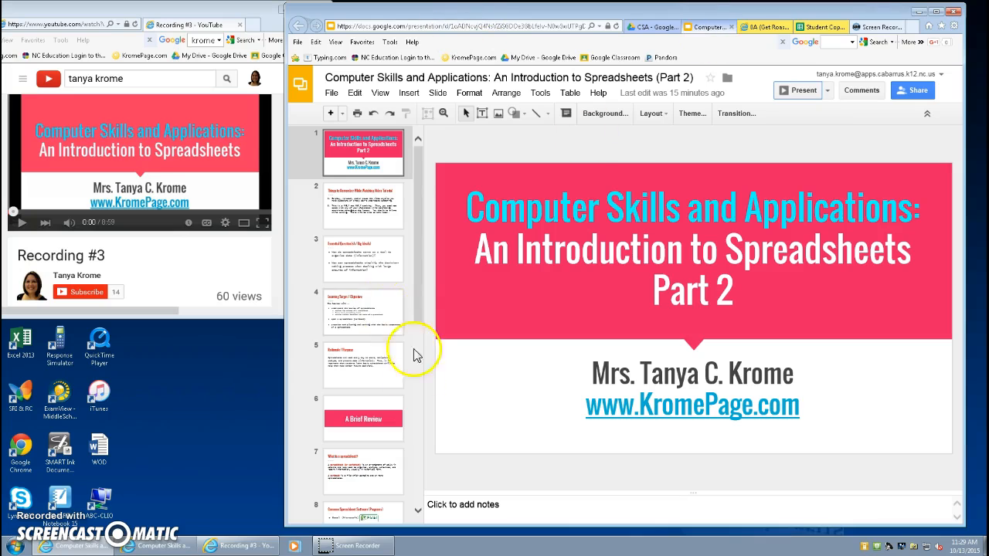
scroll(364, 502, "down", 5)
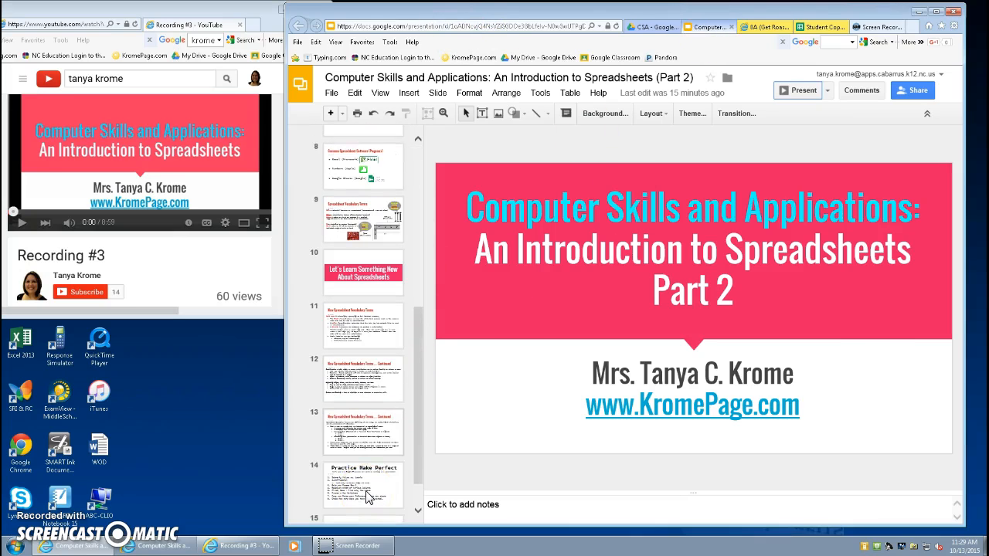
left_click(367, 497)
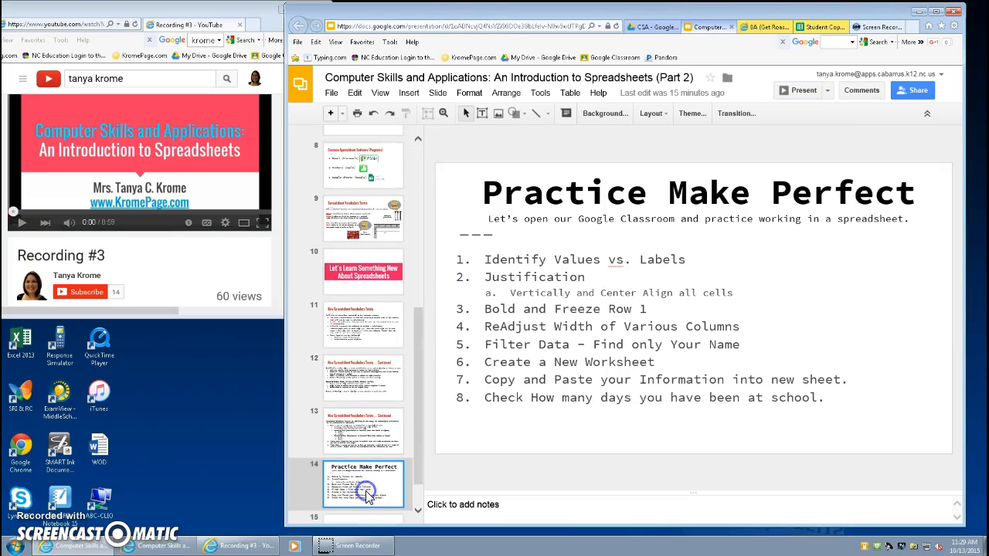
left_click(257, 12)
left_click(320, 10)
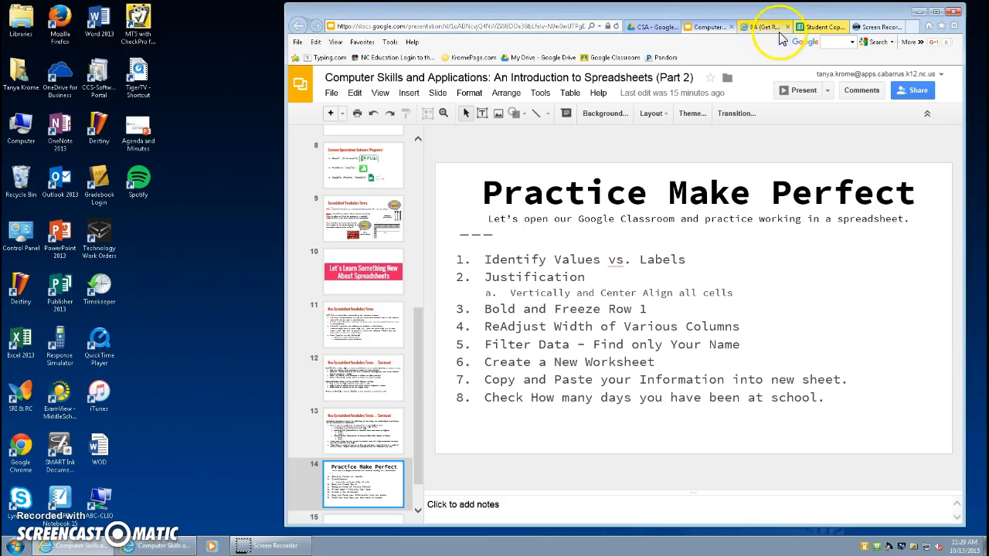
Separate the presentation into its own browser window and shrink it to a compact reference view along the desktop's left edge.
left_click(701, 29)
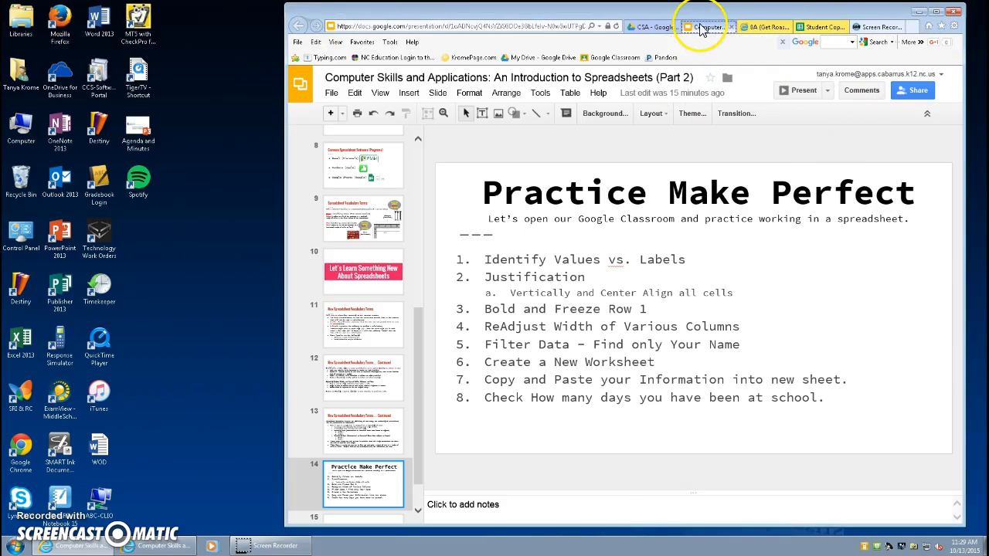
left_click_drag(707, 33, 375, 38)
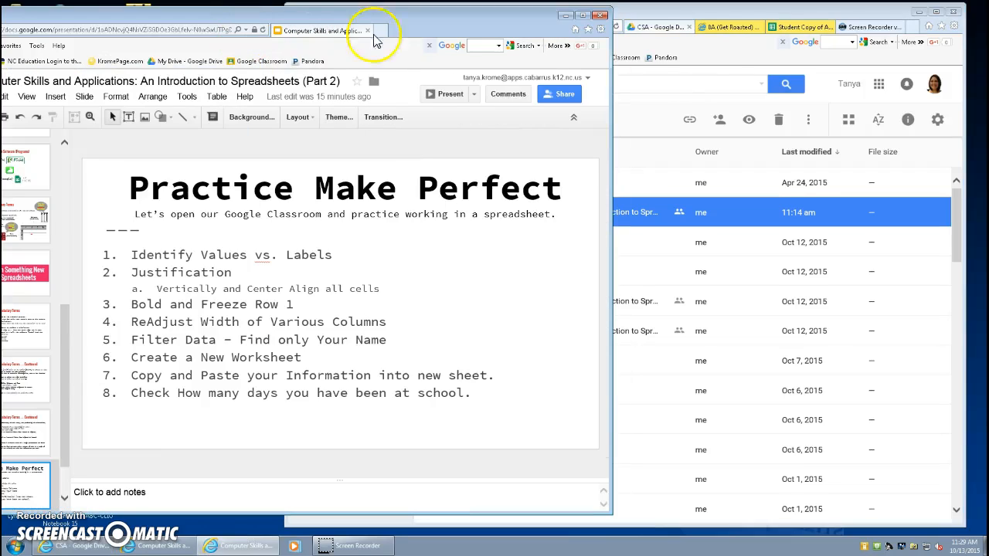
left_click_drag(609, 84, 323, 82)
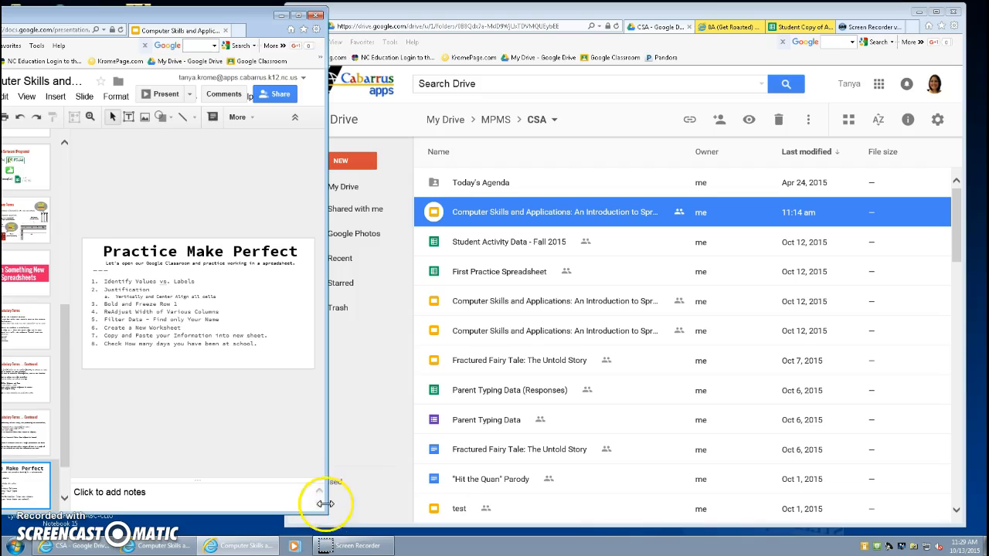
left_click_drag(329, 477, 327, 283)
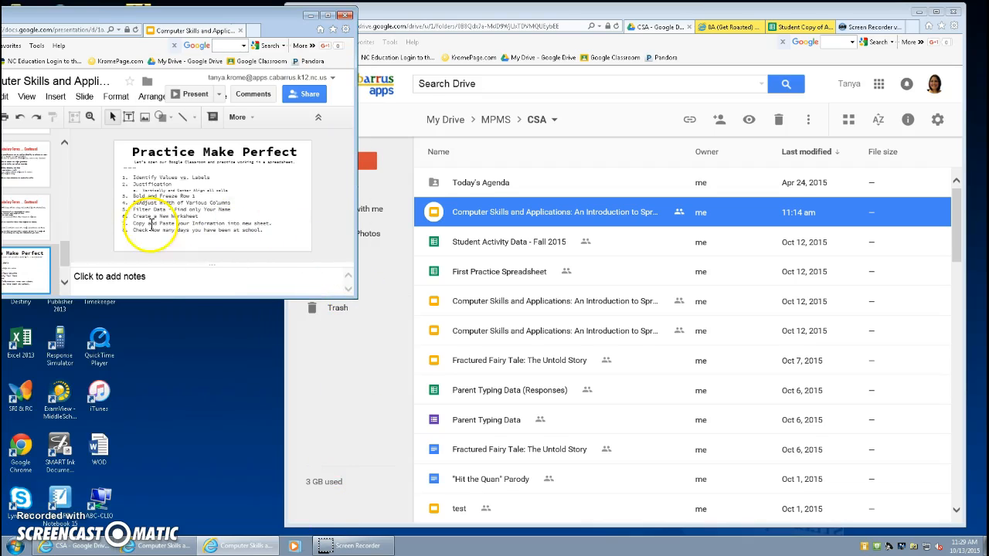
left_click(411, 13)
left_click_drag(224, 13, 157, 13)
Fit the main browser window beside the presentation window, enlarge it, and show the Student Copy of Attendance Log spreadsheet.
left_click(352, 13)
left_click_drag(352, 17, 331, 17)
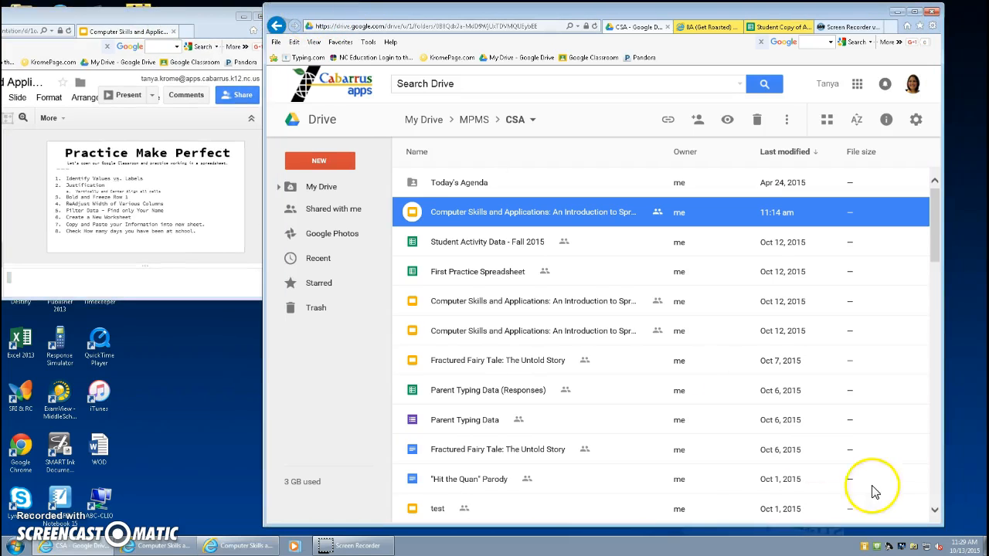
left_click_drag(943, 524, 974, 531)
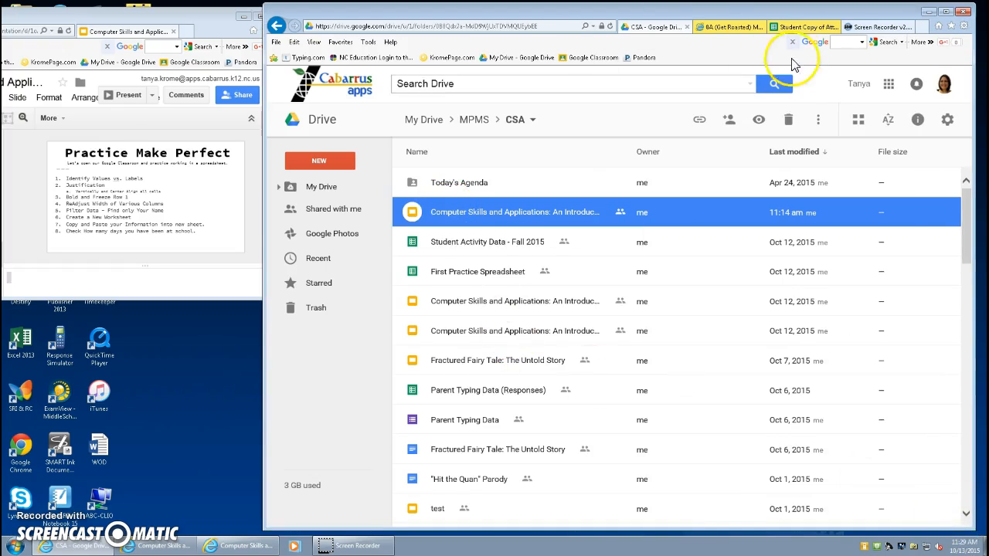
left_click(808, 27)
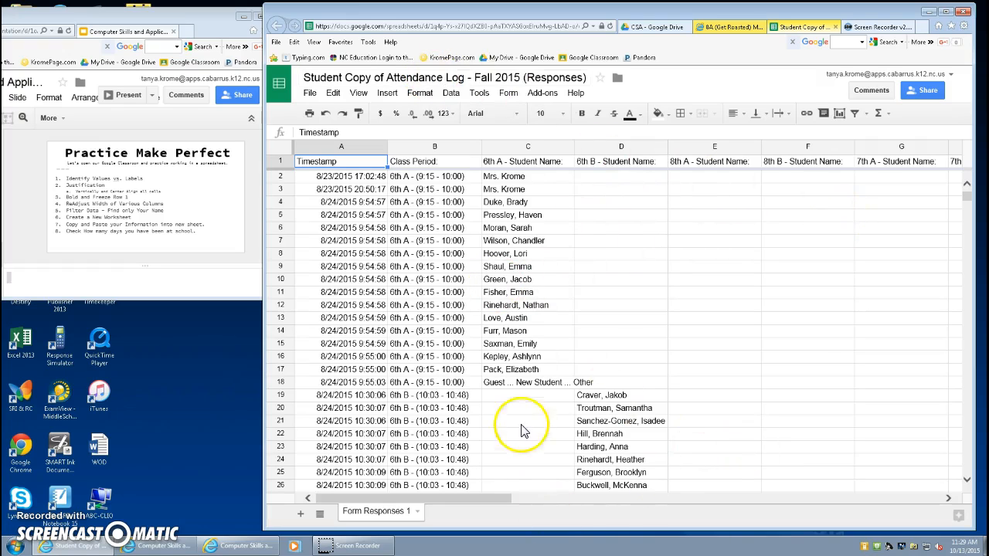
Examine the attendance log down to its last filled rows and return to the first entries.
scroll(523, 430, "down", 10)
scroll(520, 424, "down", 5)
left_click_drag(968, 202, 972, 412)
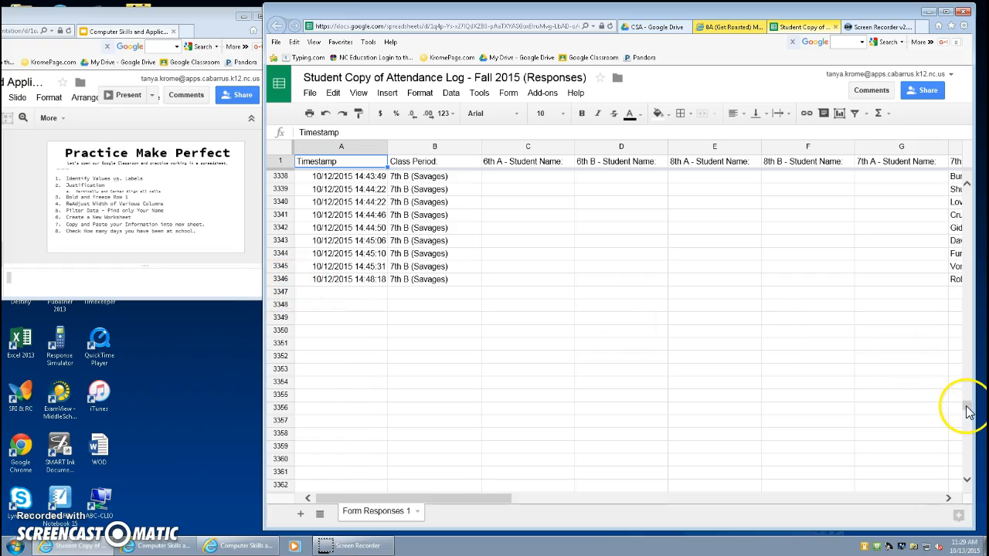
left_click_drag(966, 407, 972, 181)
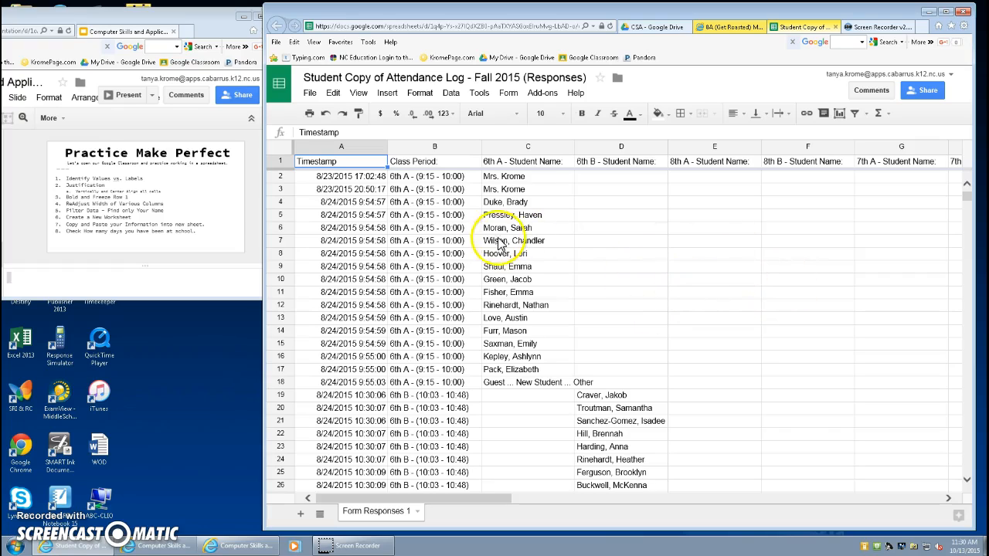
Compare values and labels by selecting the timestamp in A2, the class period in B3 and the student name in C6.
left_click(347, 178)
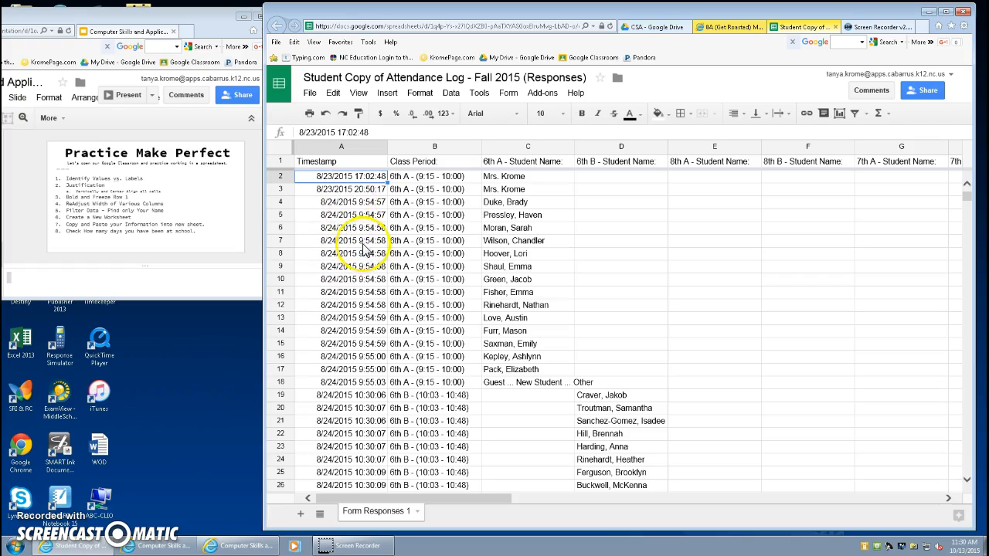
left_click(440, 192)
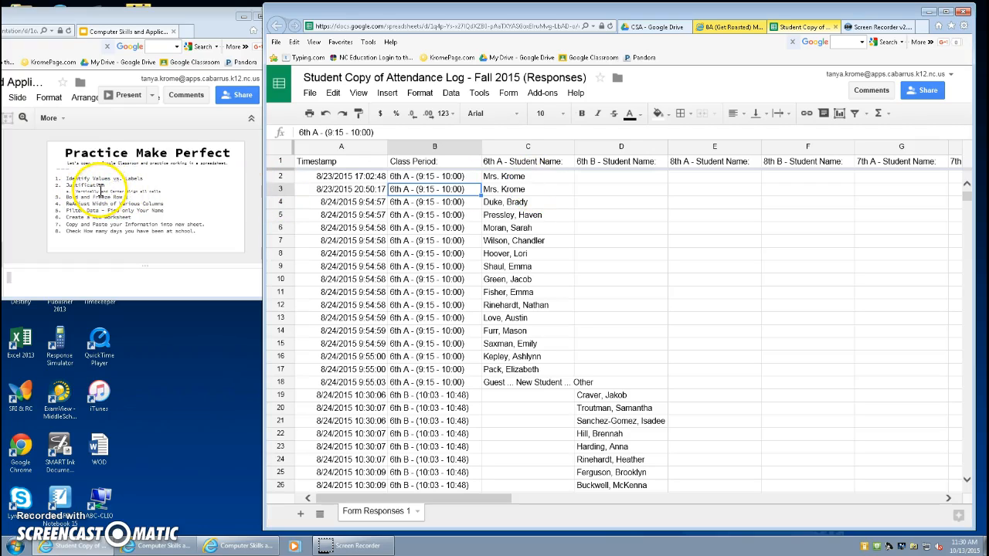
left_click(493, 231)
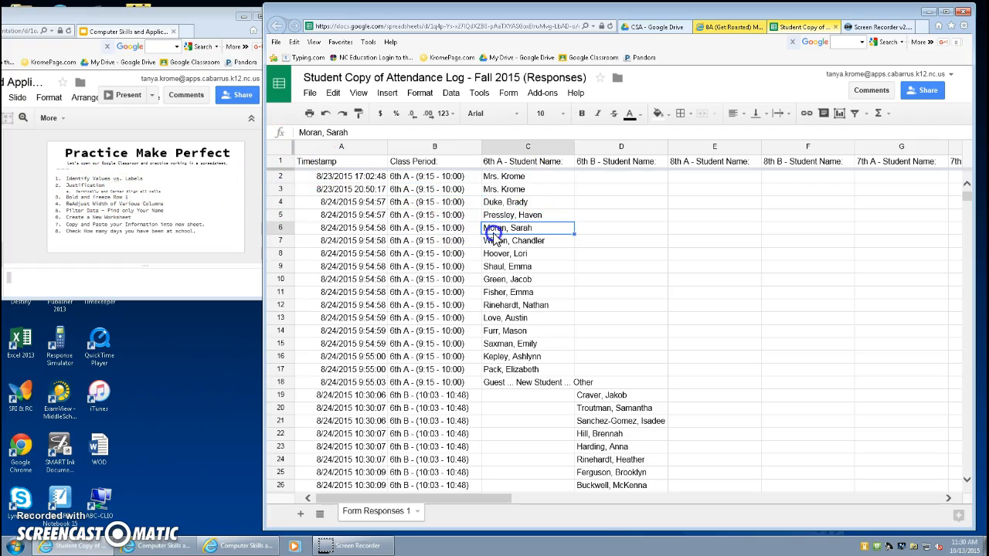
Center the header cells in row 1 horizontally and align them to the middle vertically.
left_click(281, 149)
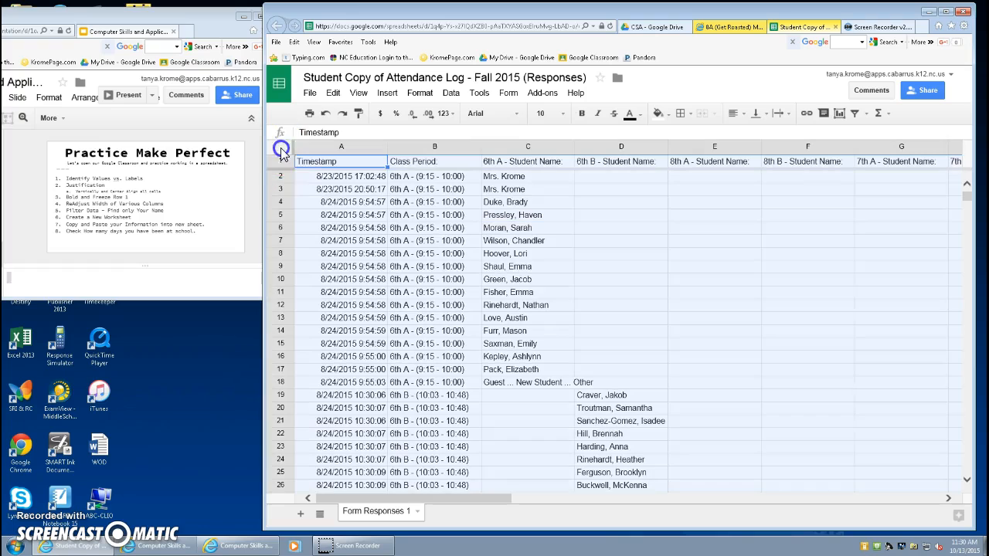
left_click(288, 189)
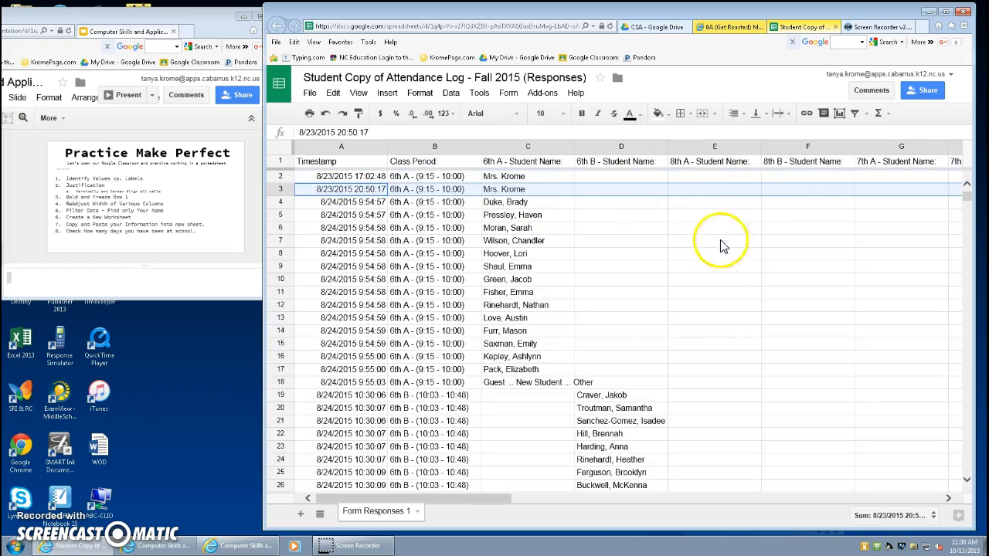
left_click(279, 161)
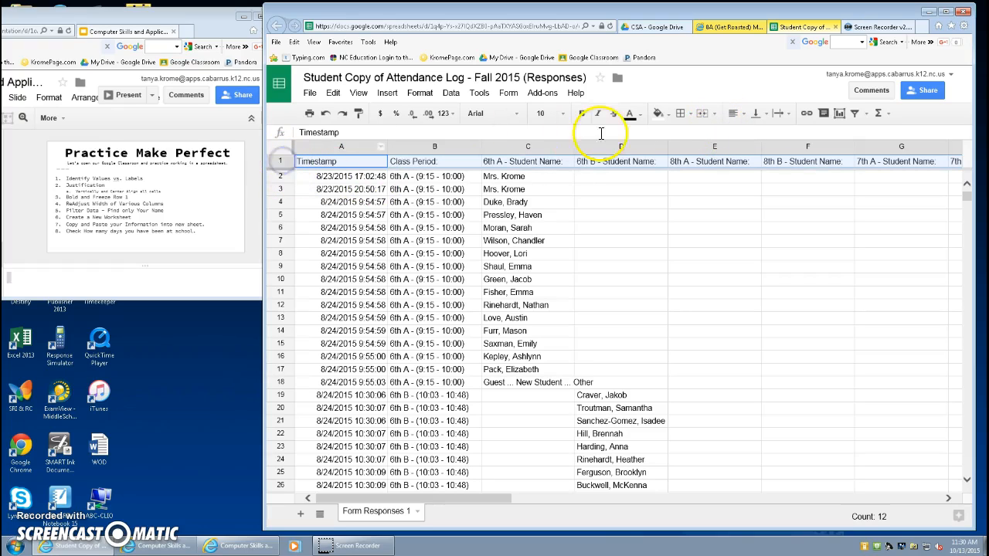
left_click(741, 113)
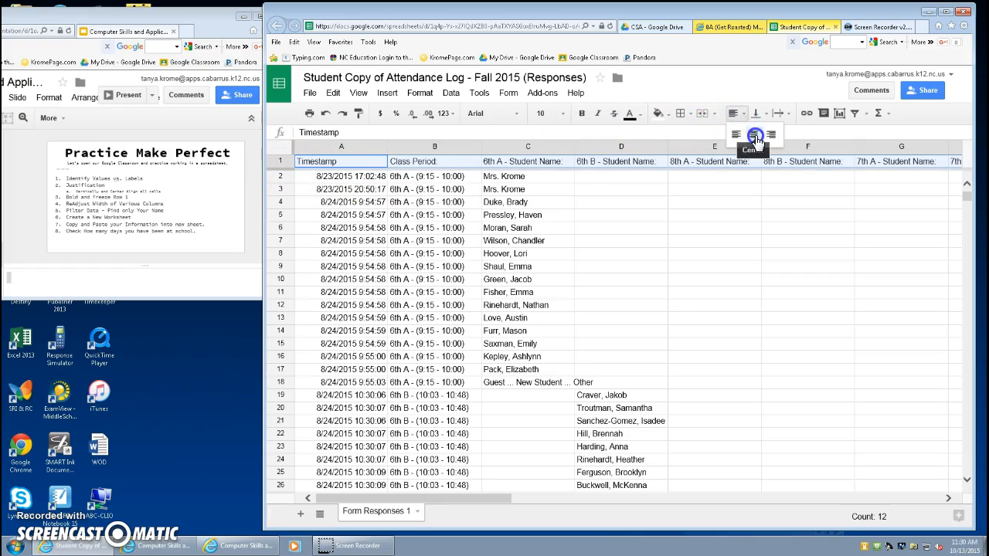
left_click(755, 135)
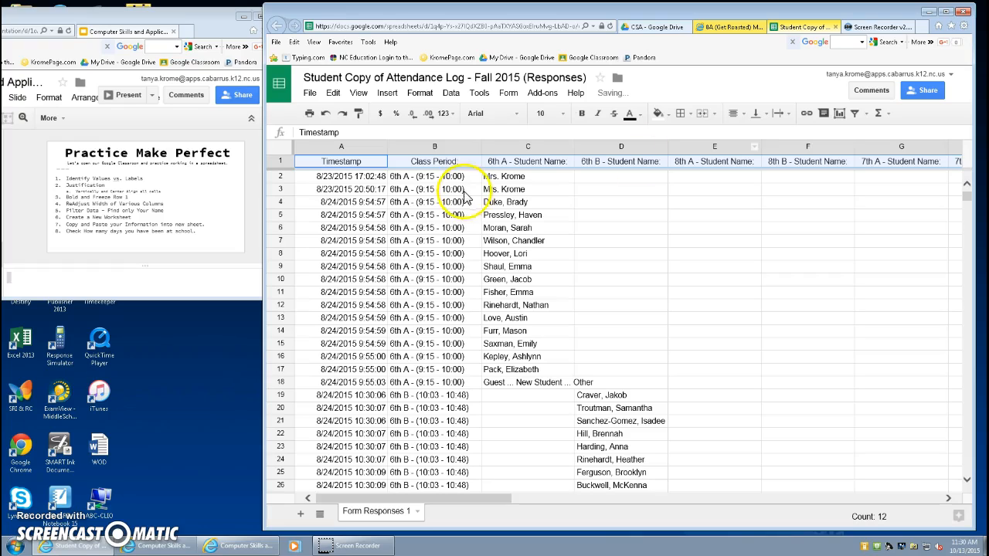
left_click(767, 114)
left_click(776, 135)
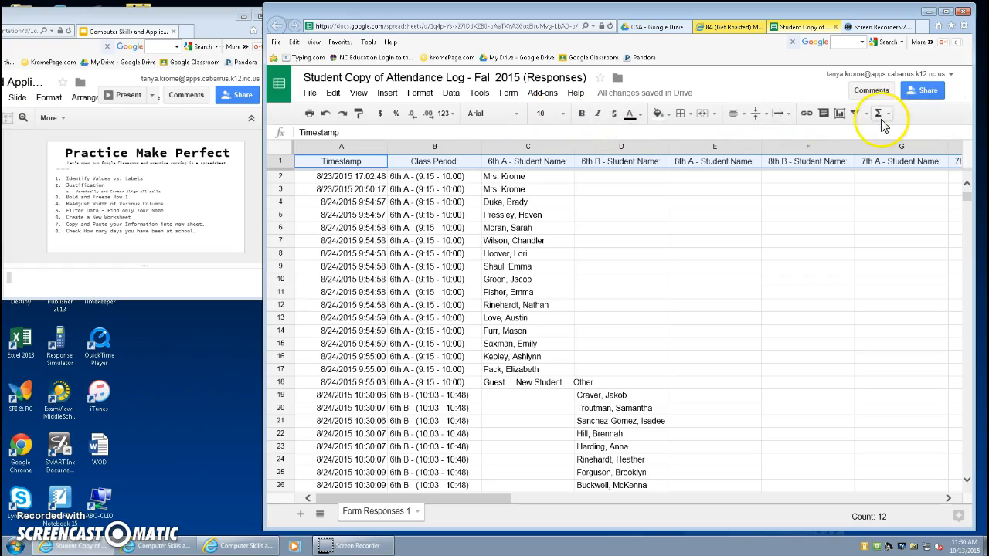
Check the alignment options applied to the row 1 header cells without changing them.
left_click(386, 94)
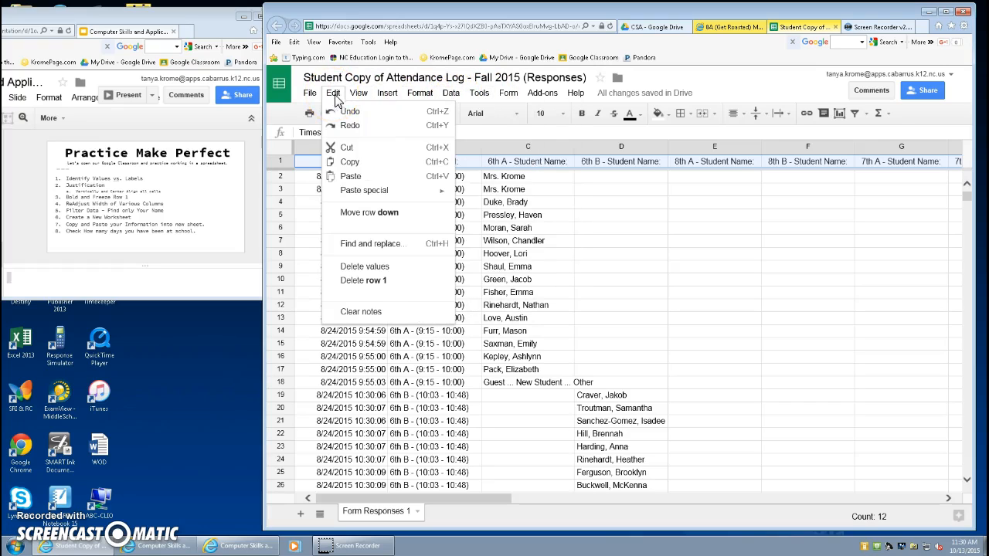
left_click(357, 94)
mouse_move(377, 96)
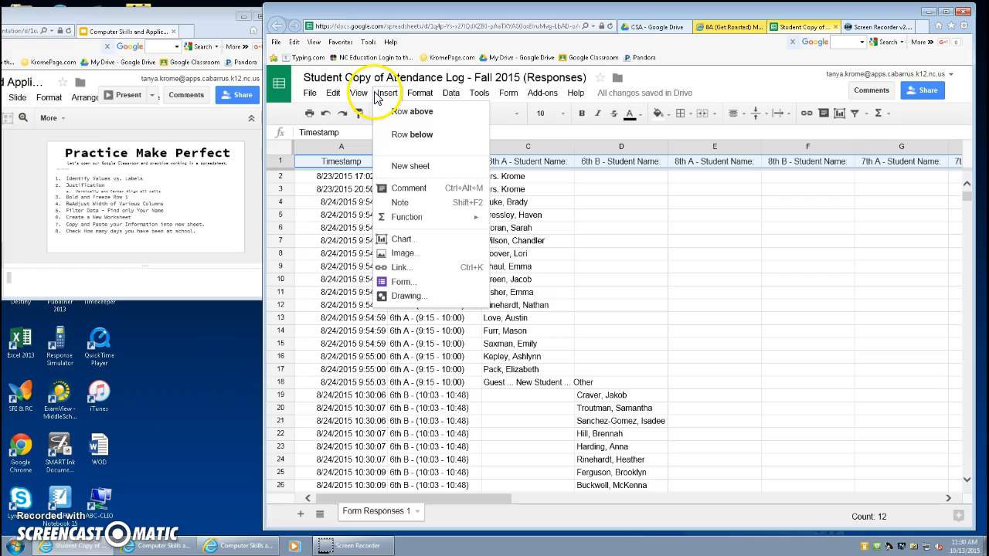
mouse_move(411, 98)
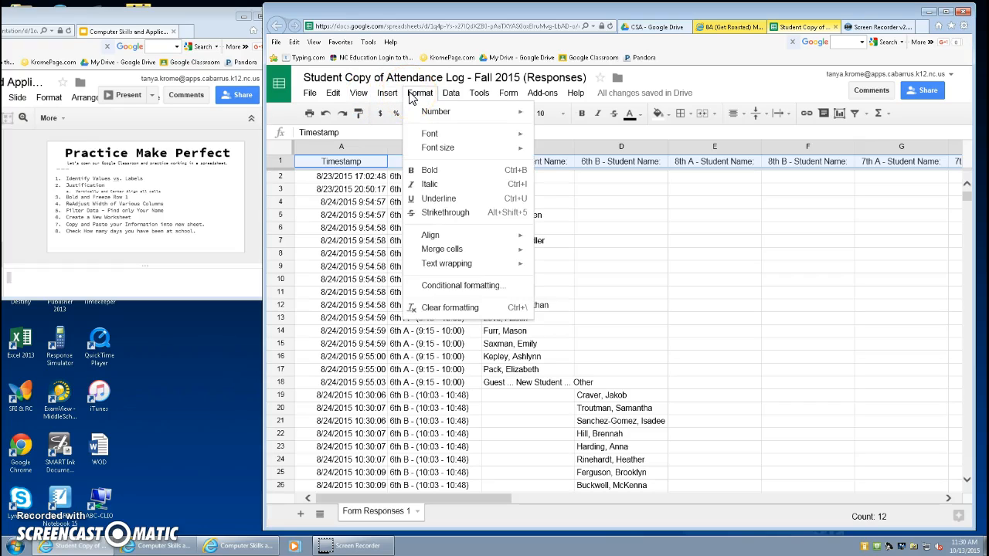
mouse_move(456, 237)
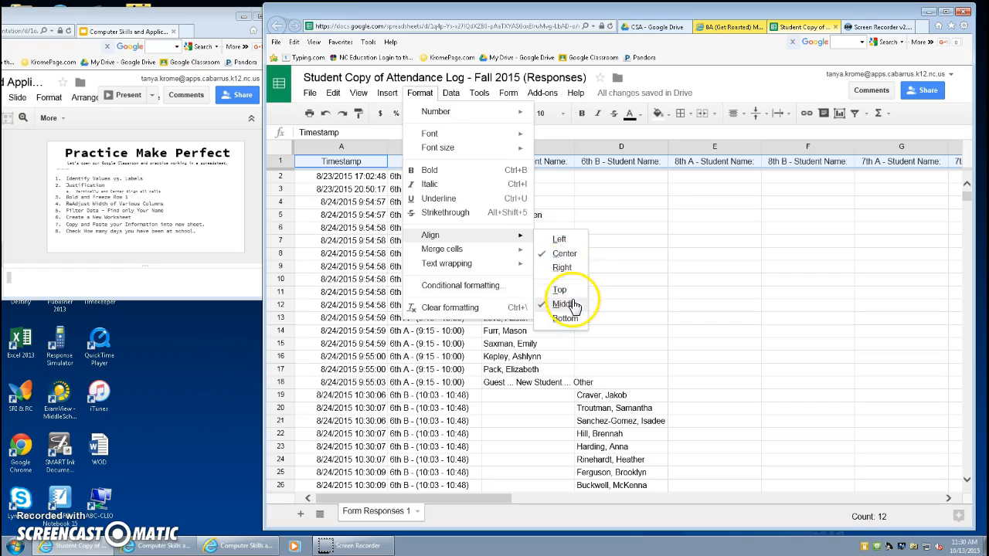
left_click(662, 294)
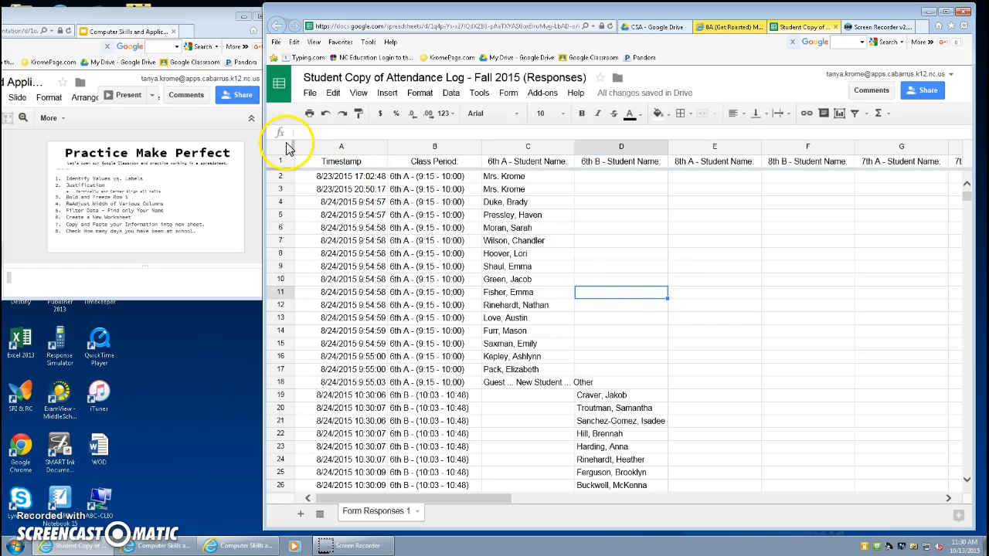
Center all cells in the sheet horizontally and align them to the middle vertically.
left_click(286, 150)
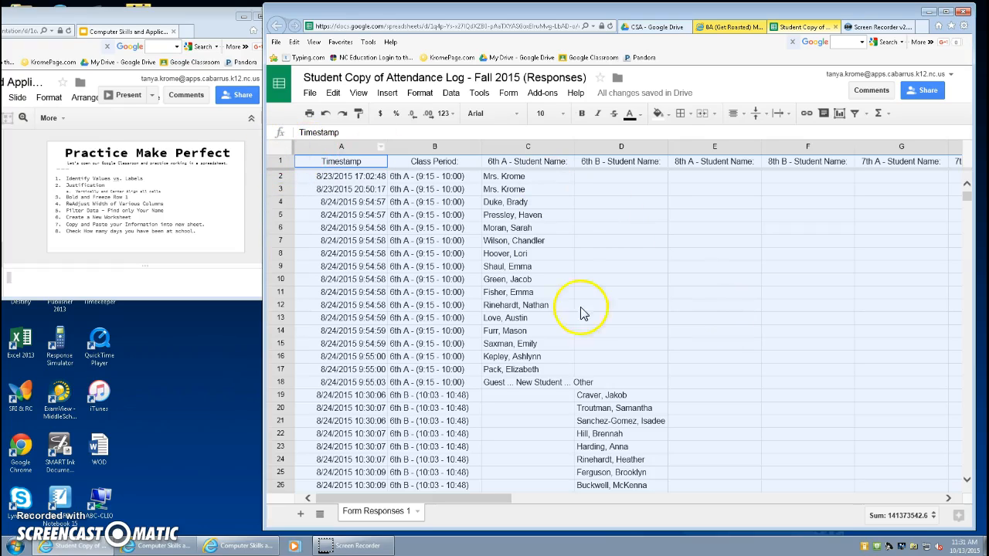
left_click(742, 114)
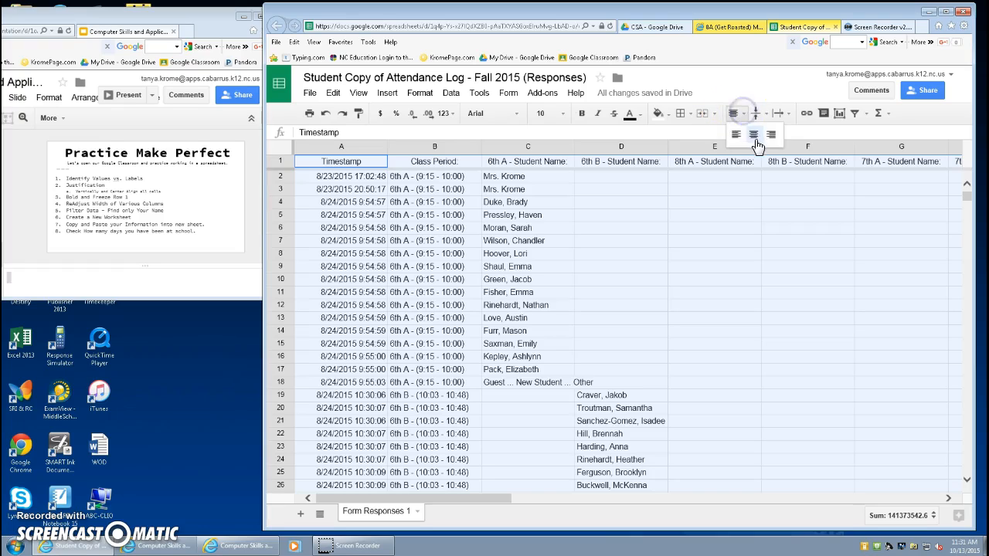
left_click(755, 139)
left_click(758, 113)
left_click(787, 137)
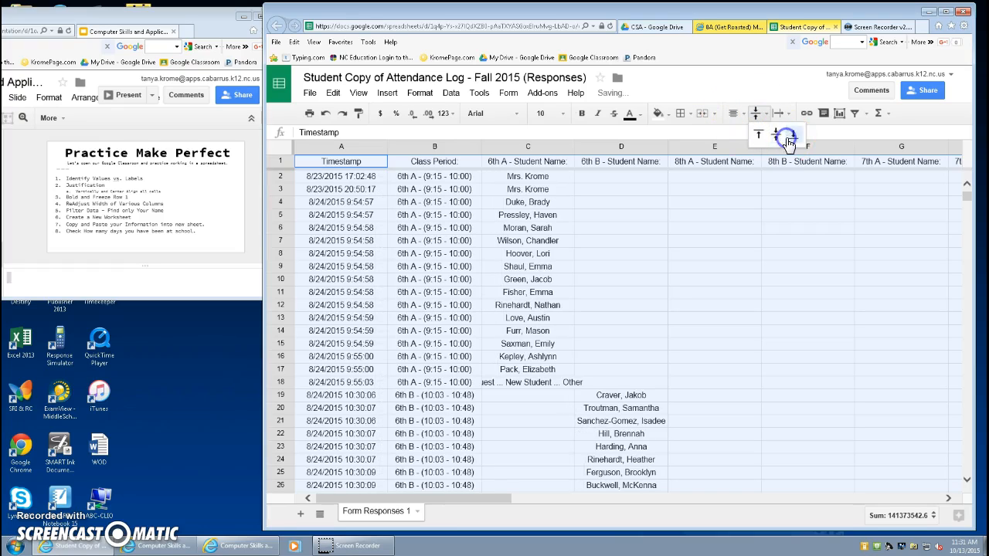
left_click(760, 113)
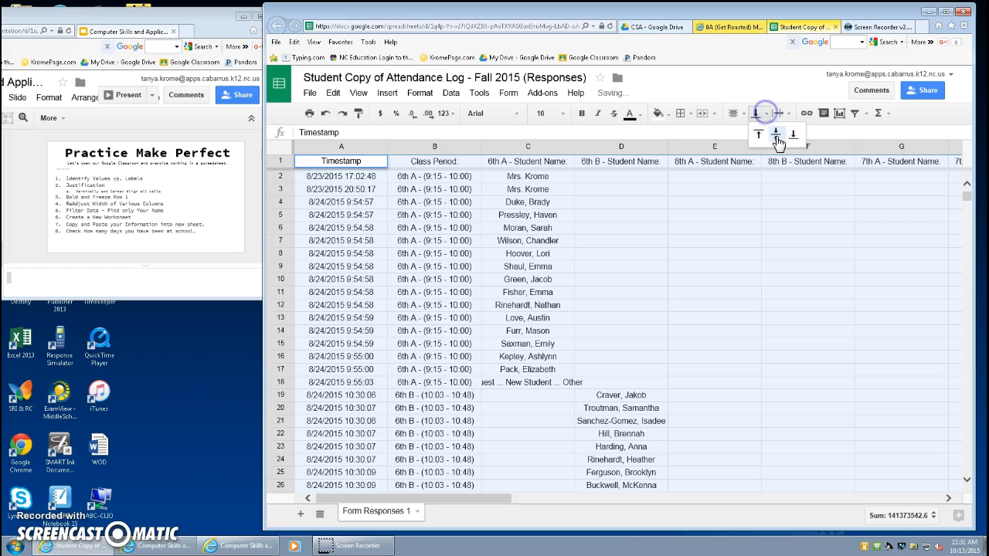
left_click(749, 220)
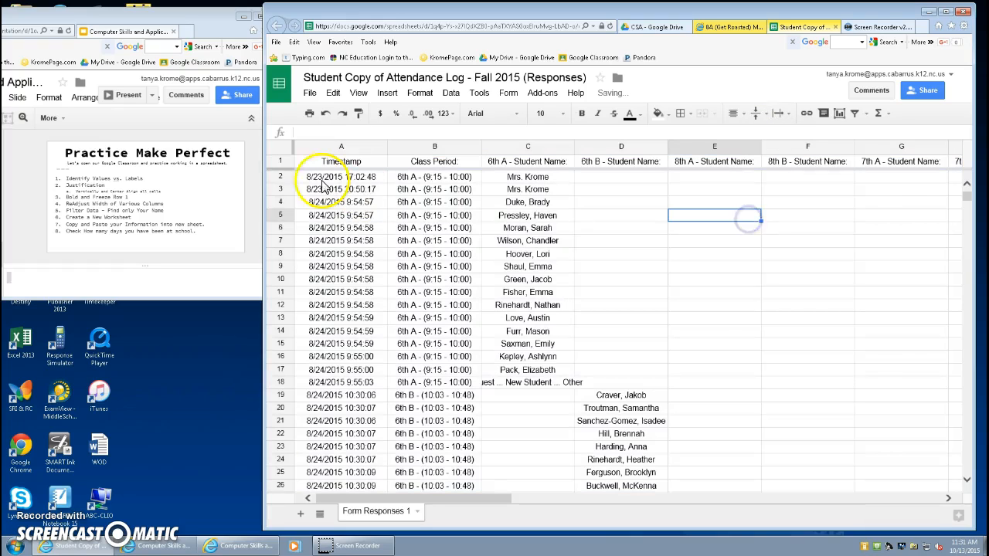
Make the header labels in row 1 bold.
left_click(280, 161)
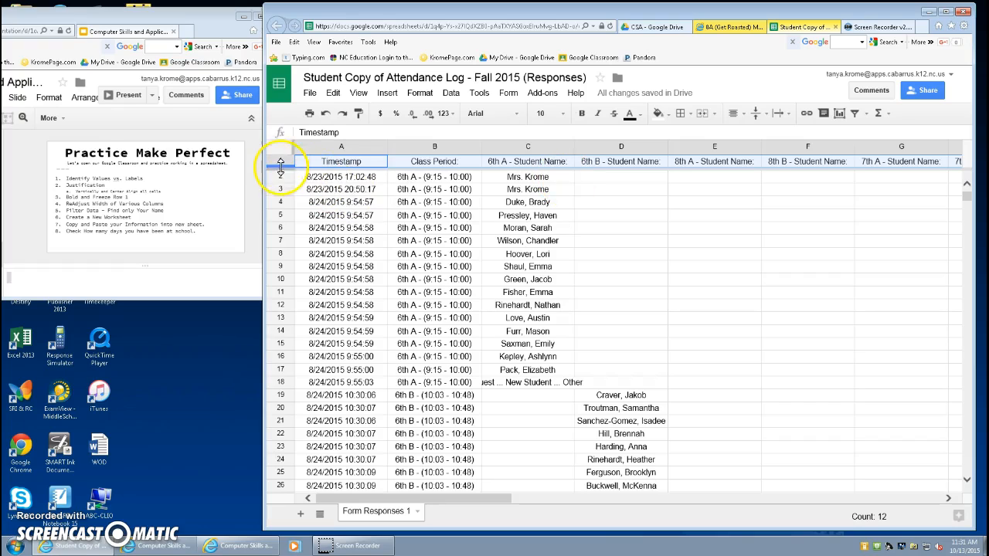
left_click(583, 114)
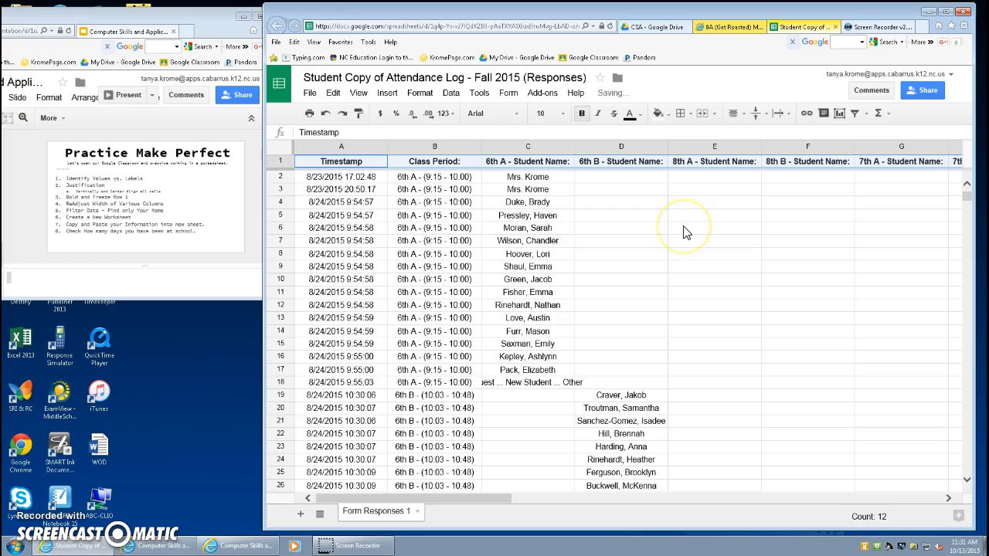
left_click(602, 216)
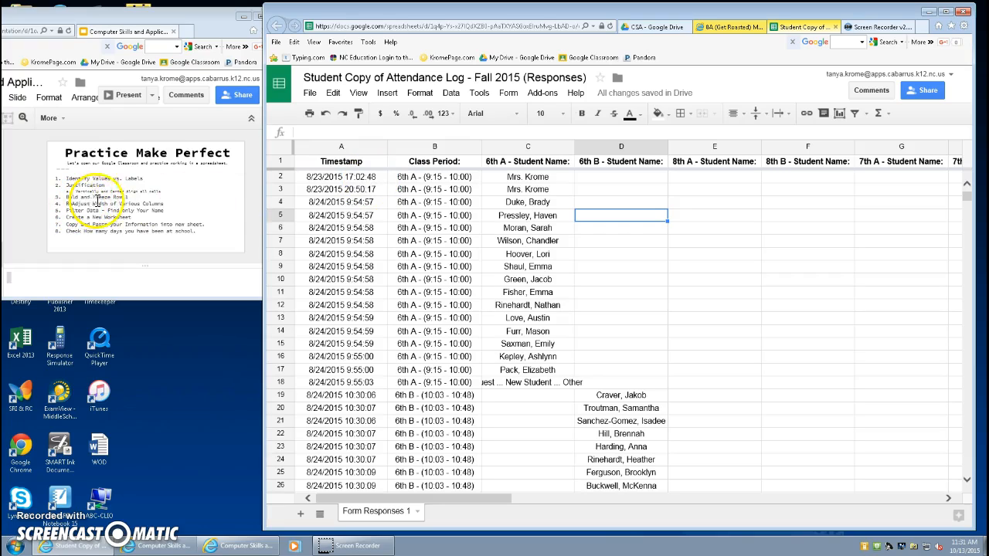
Freeze the first row of the attendance log so the headers stay in place while browsing the entries.
left_click(279, 160)
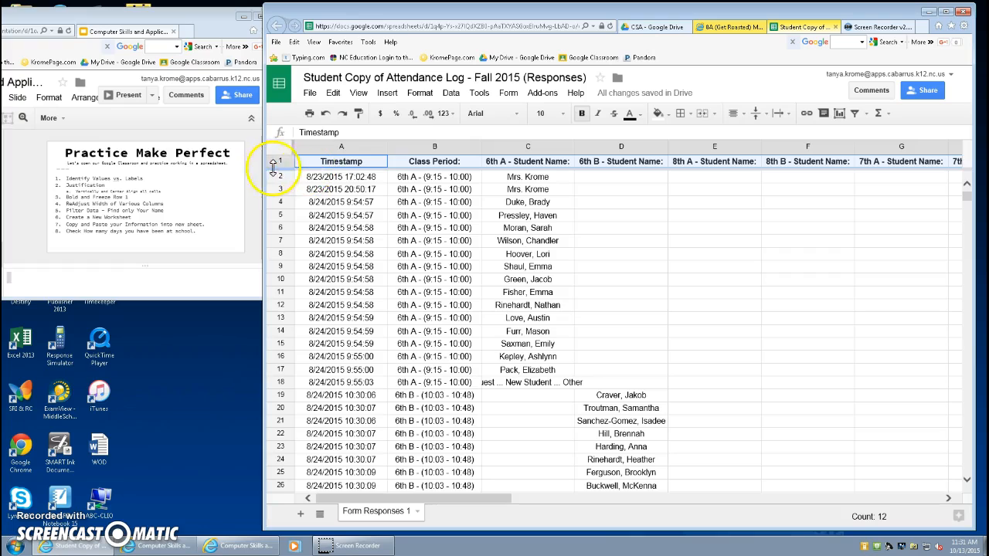
left_click(419, 92)
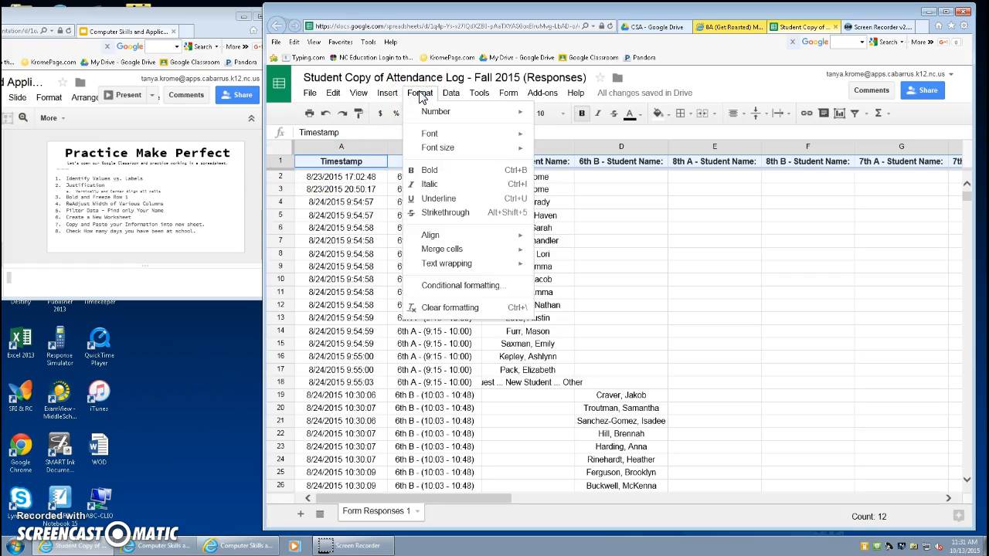
left_click(359, 93)
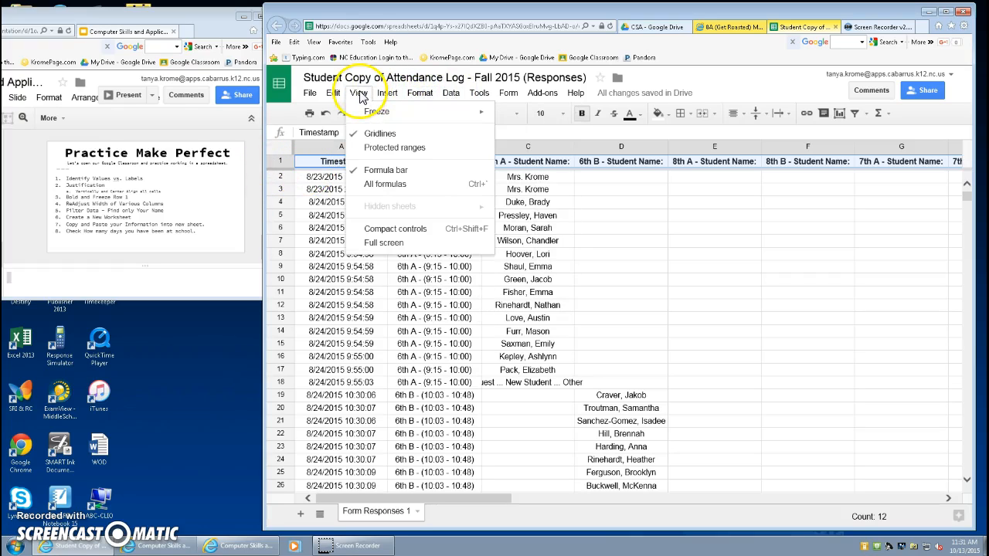
mouse_move(386, 111)
left_click(525, 131)
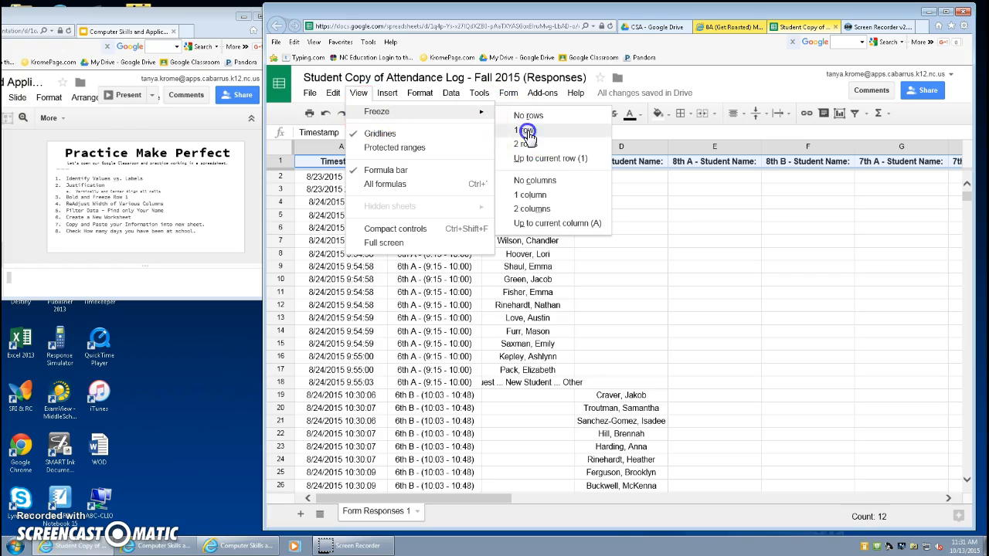
scroll(541, 249, "down", 8)
scroll(541, 249, "down", 20)
scroll(541, 249, "up", 20)
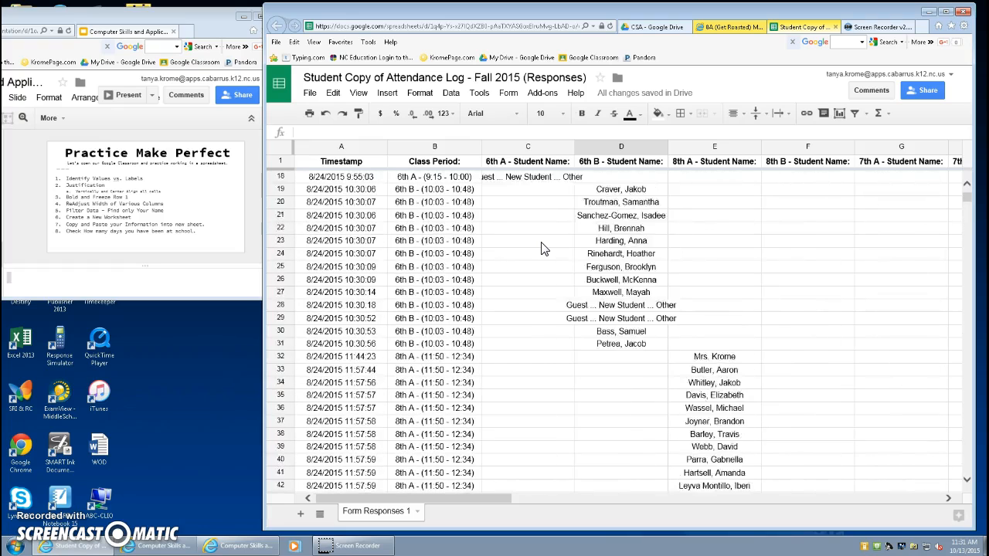
scroll(543, 249, "up", 5)
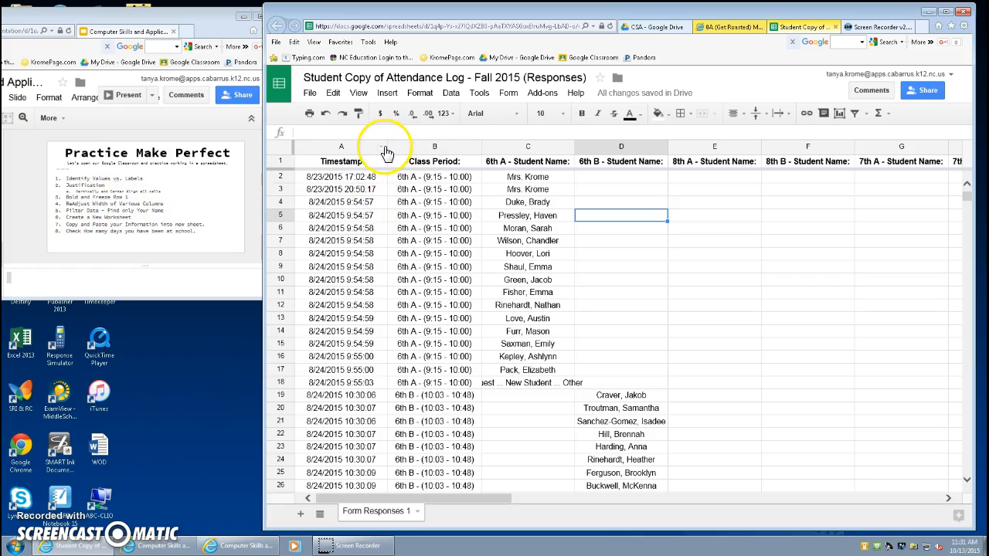
Try resizing column A and narrowing all columns at once, and undo these width changes.
left_click_drag(386, 146, 328, 144)
left_click(280, 149)
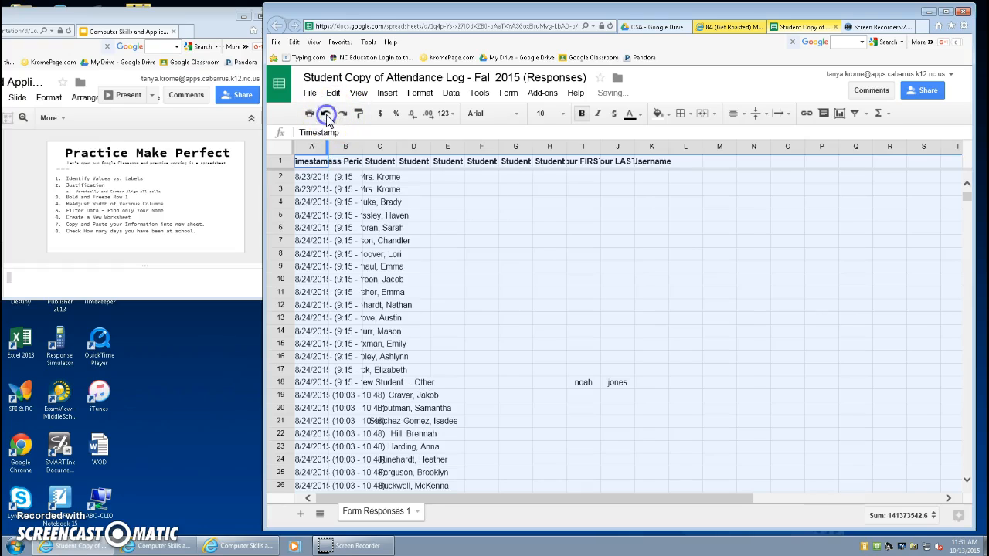
left_click(327, 114)
left_click(327, 114)
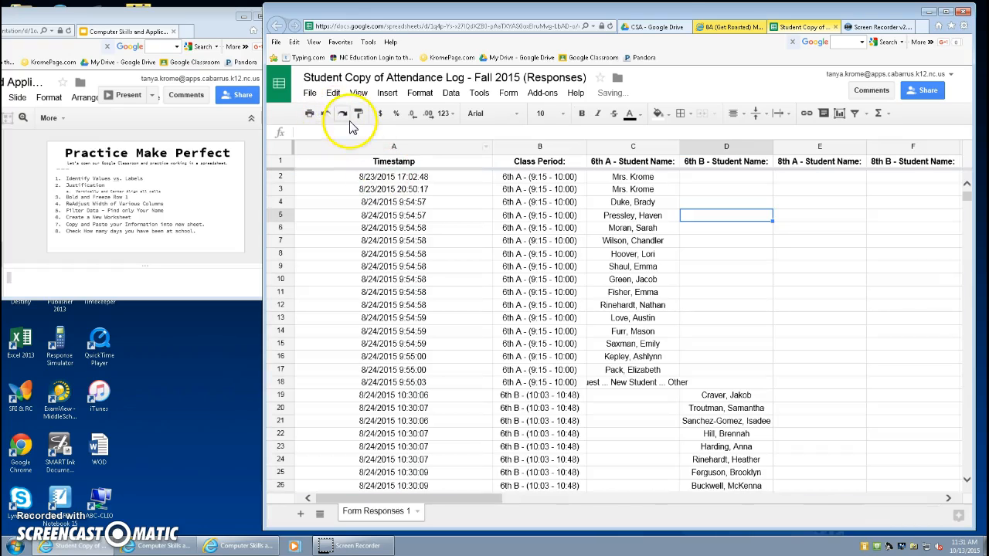
left_click(327, 114)
Widen column C so the "Guest ... New Student ... Other" entry in C18 fits inside its cell.
left_click(550, 270)
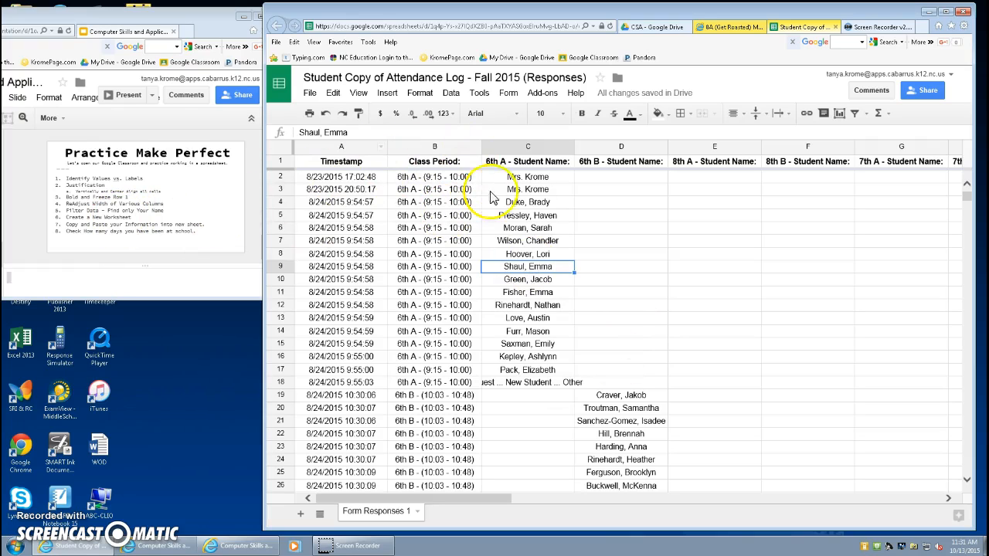
left_click(533, 381)
left_click_drag(574, 148, 600, 150)
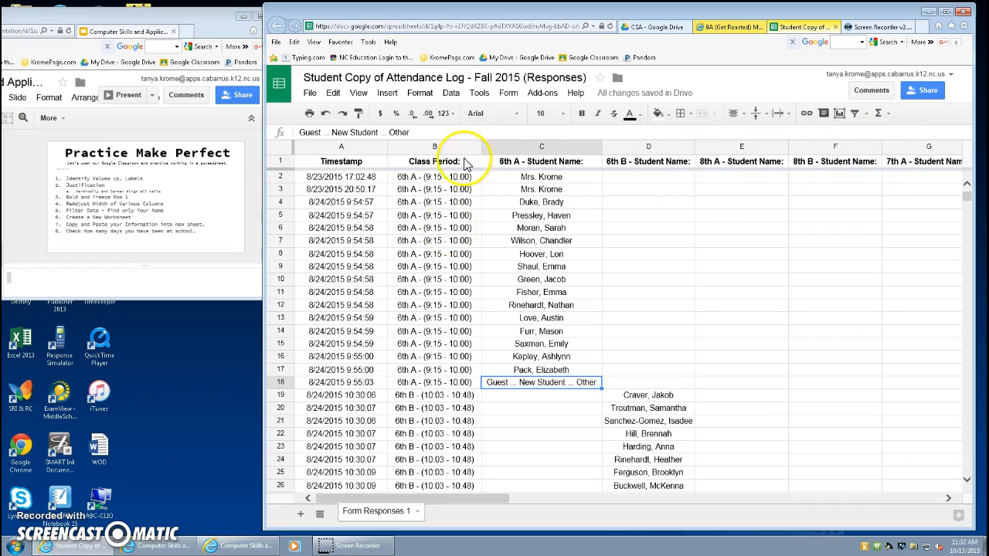
Select the whole sheet and turn on a filter for its data.
left_click(280, 146)
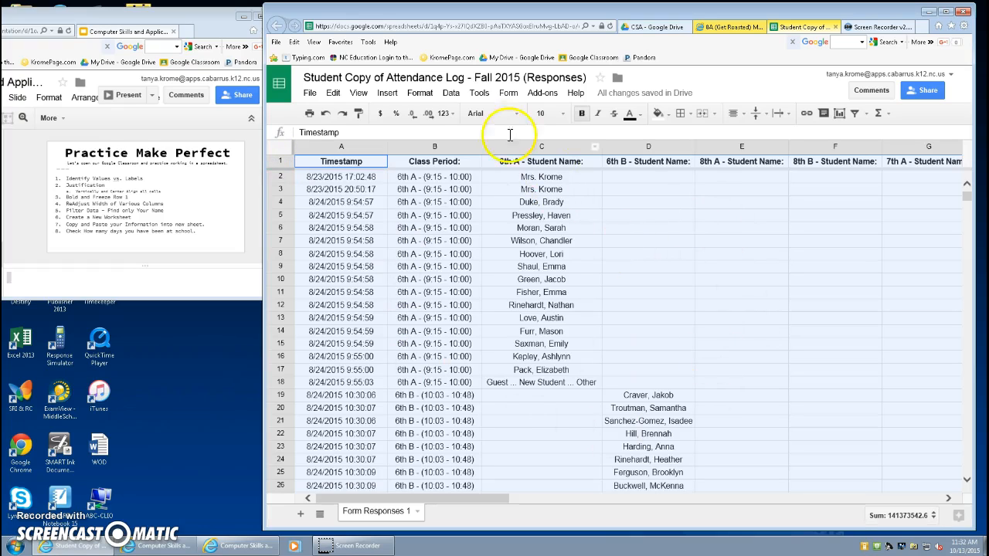
left_click(421, 94)
mouse_move(486, 102)
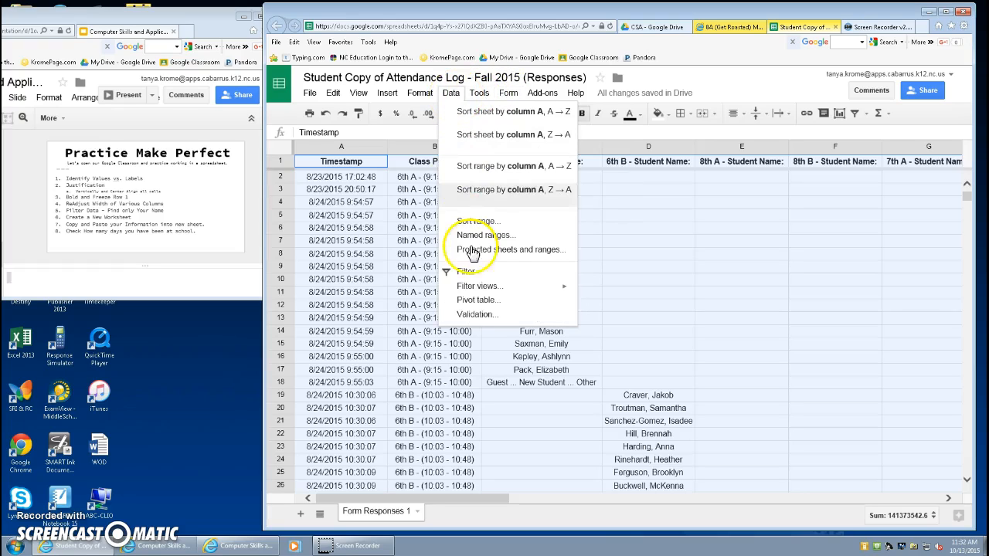
left_click(471, 273)
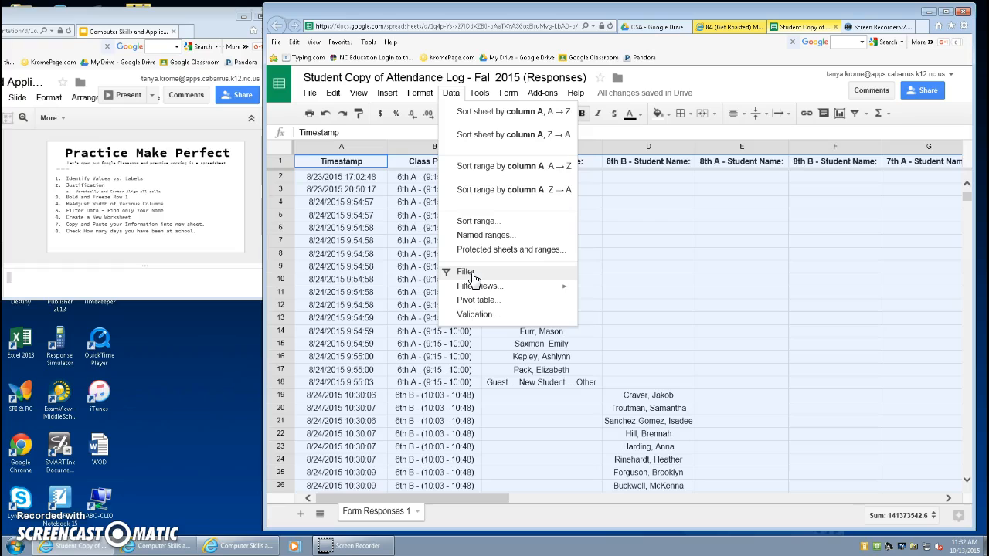
left_click(468, 272)
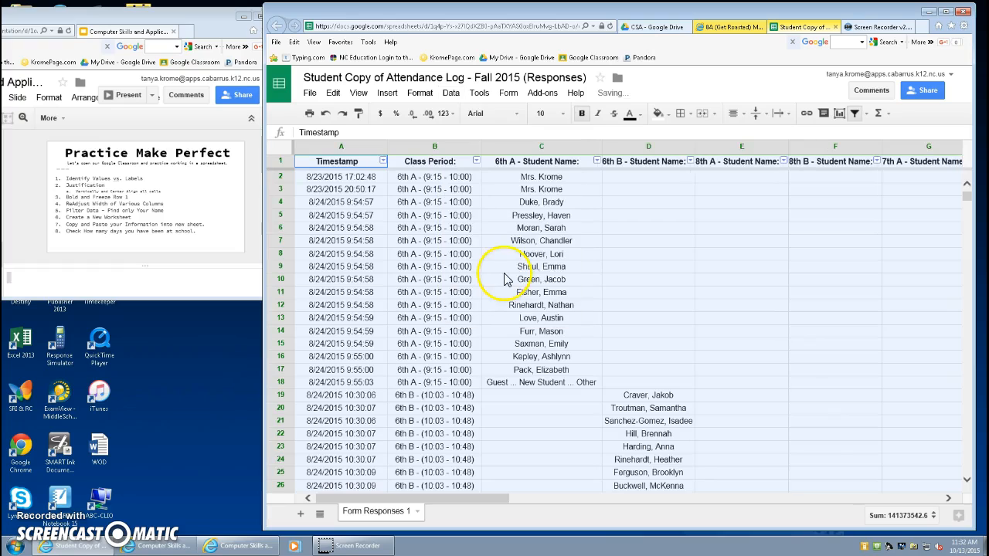
Filter the Class Period column to only 8th A (Get Roasted) and 8th A - (11:50 - 12:34).
left_click(477, 162)
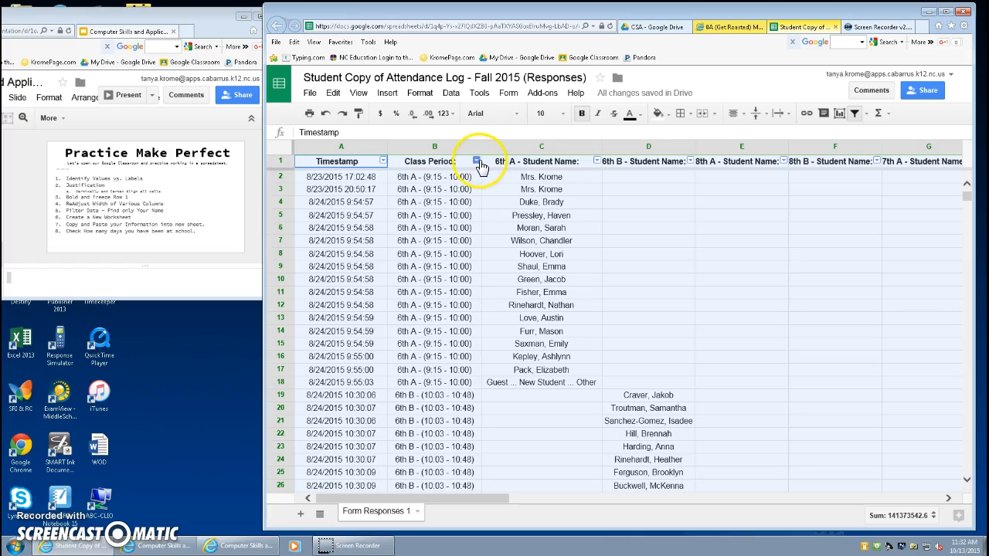
mouse_move(459, 305)
left_mouse_down()
mouse_move(459, 341)
mouse_move(464, 305)
left_mouse_up()
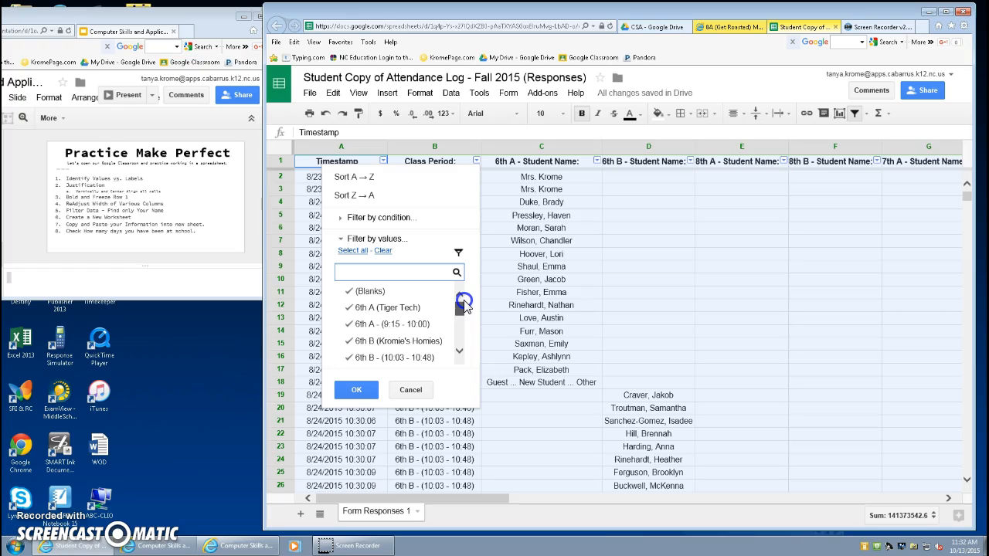
left_click(383, 251)
left_click(459, 307)
left_click_drag(459, 308, 458, 335)
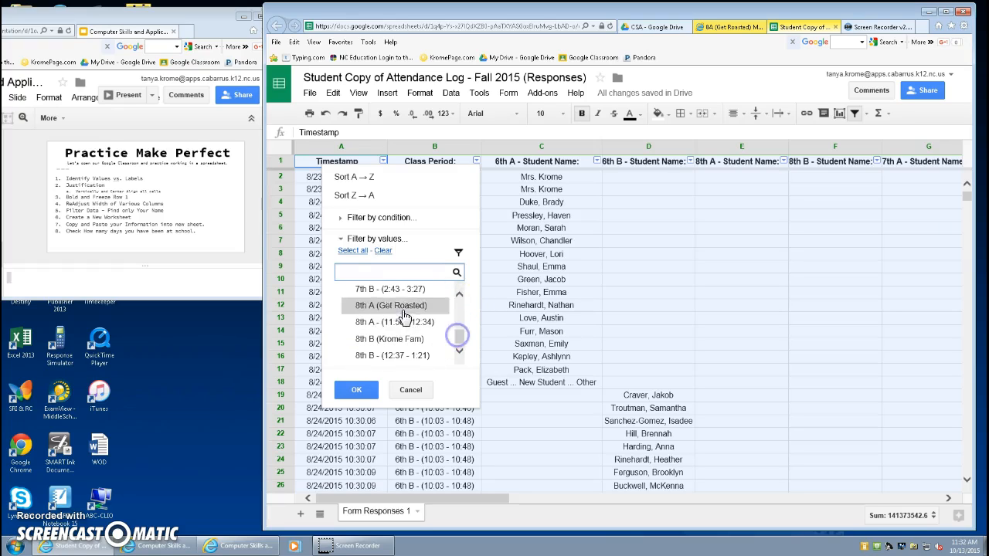
left_click(388, 321)
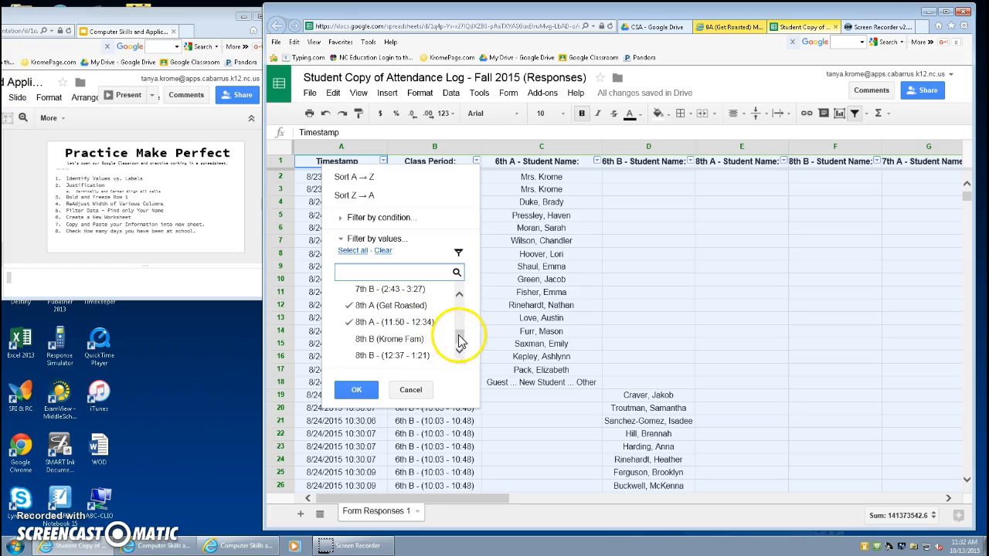
left_click(360, 391)
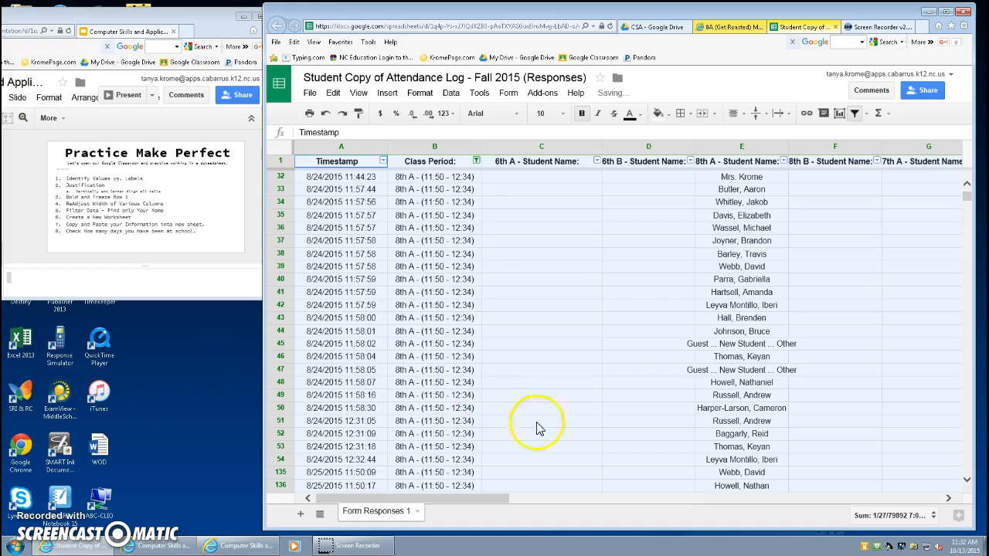
scroll(481, 336, "down", 10)
scroll(482, 336, "up", 10)
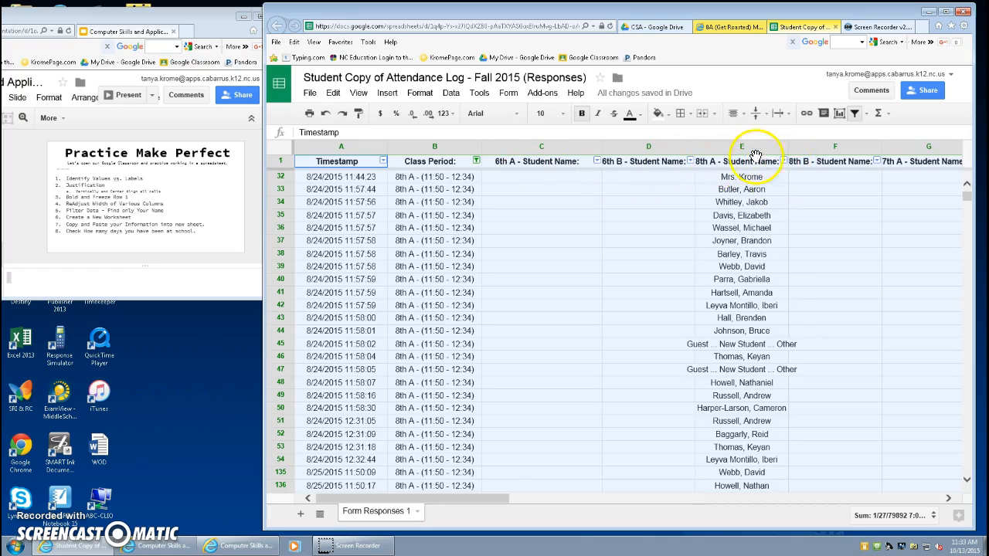
Filter the 8th A - Student Name column to only the teacher's own name.
left_click(783, 162)
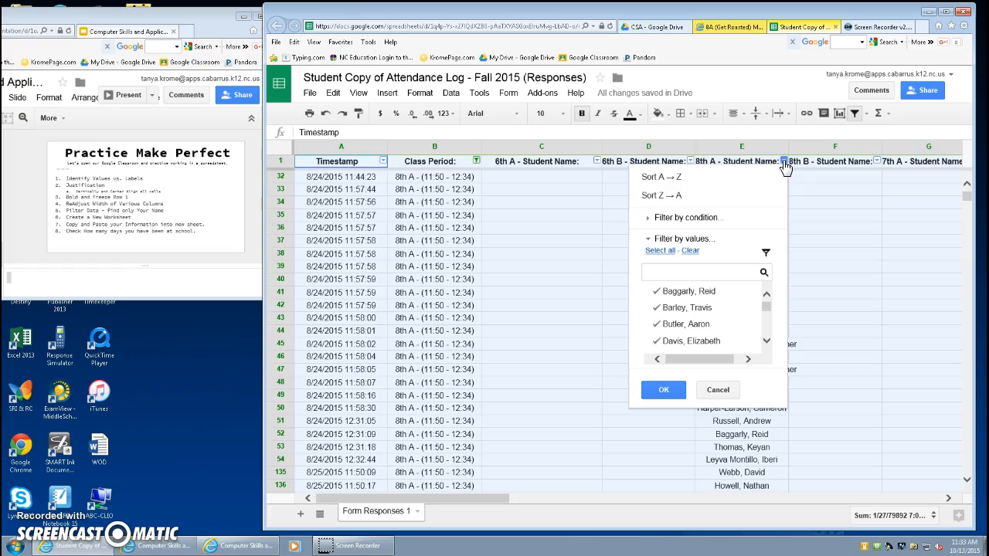
left_click(692, 252)
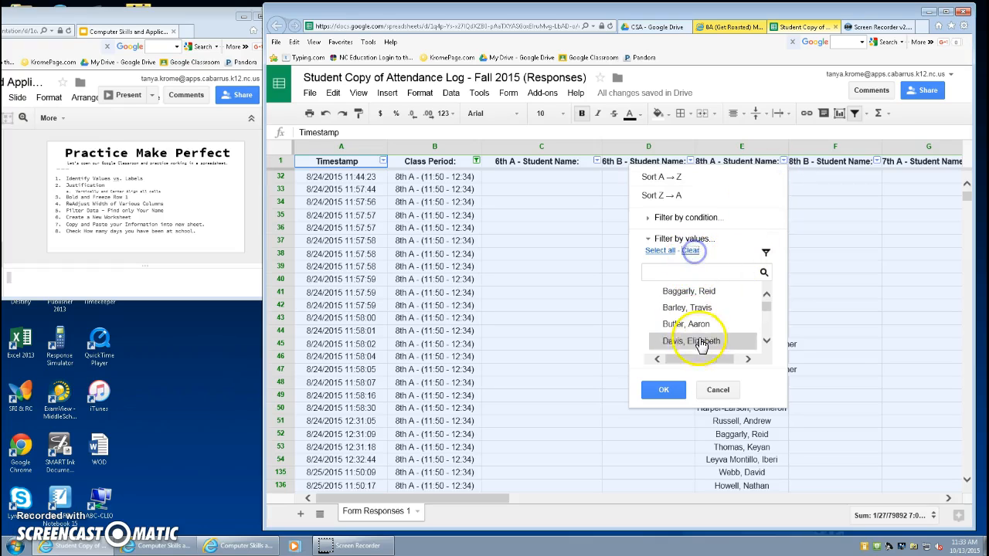
scroll(718, 332, "down", 5)
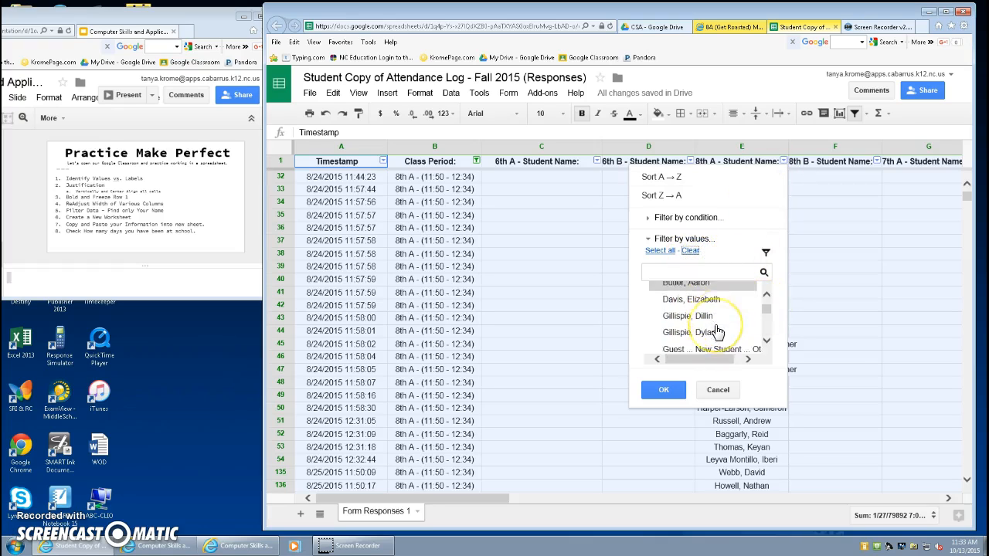
scroll(718, 331, "down", 4)
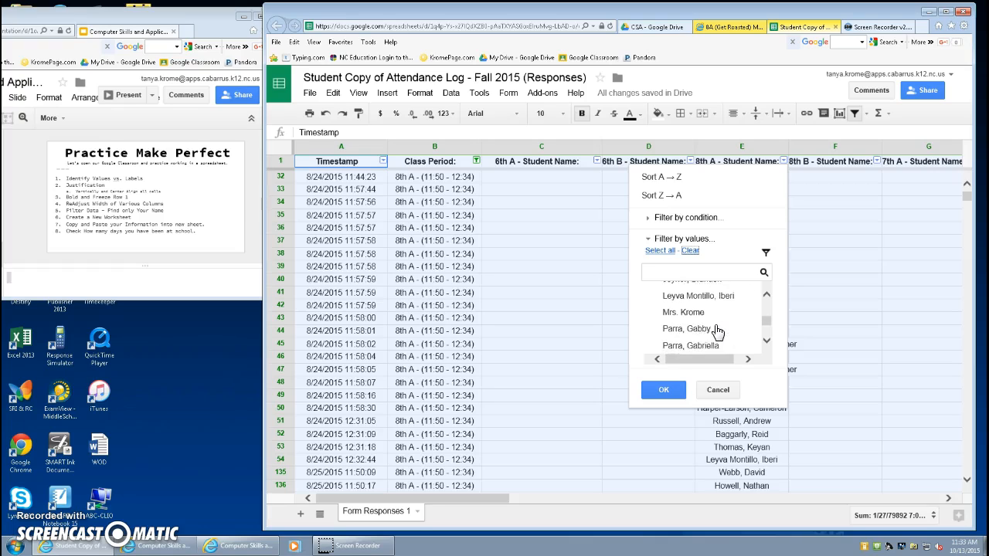
left_click(695, 305)
left_click(667, 393)
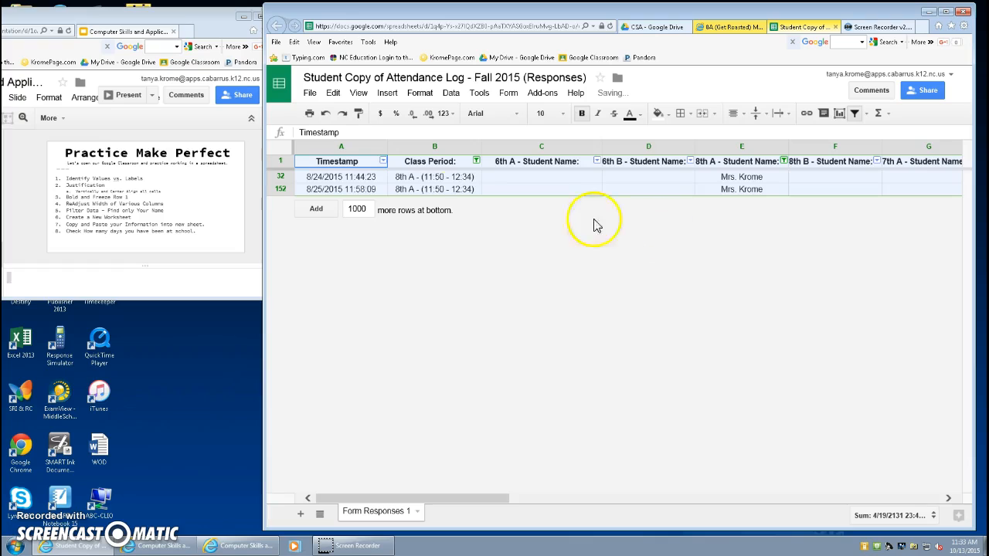
left_click(608, 200)
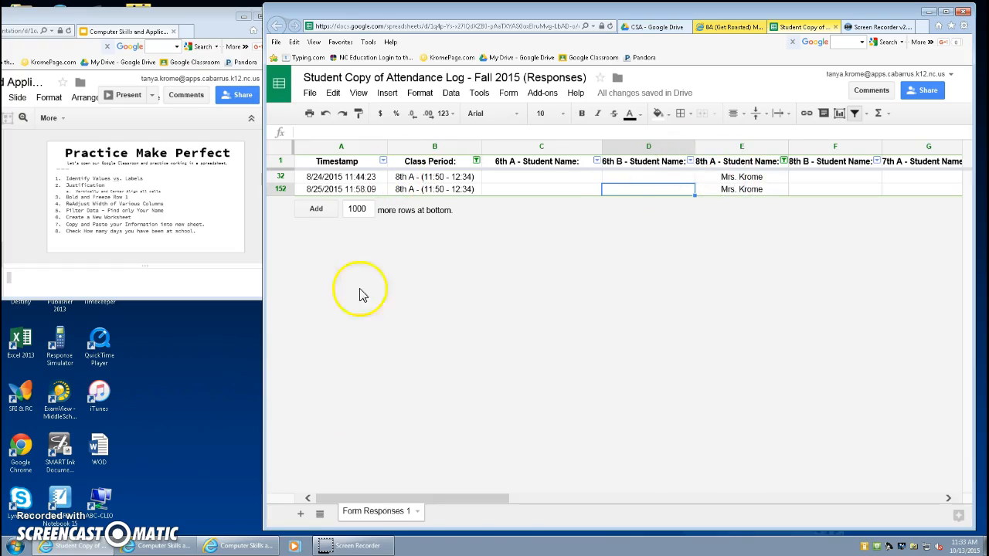
Rename the Form Responses 1 sheet as Original.
right_click(393, 518)
left_click(382, 386)
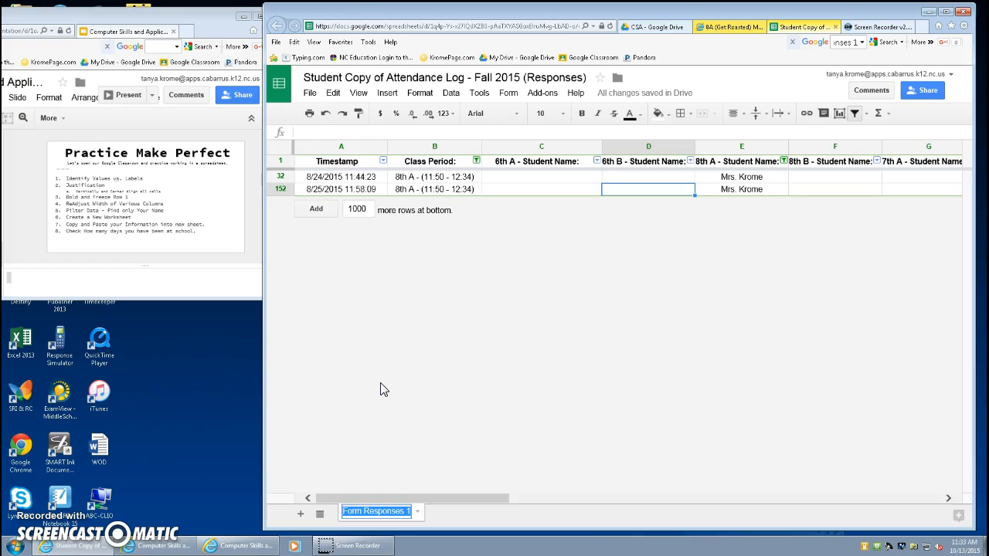
type("Original")
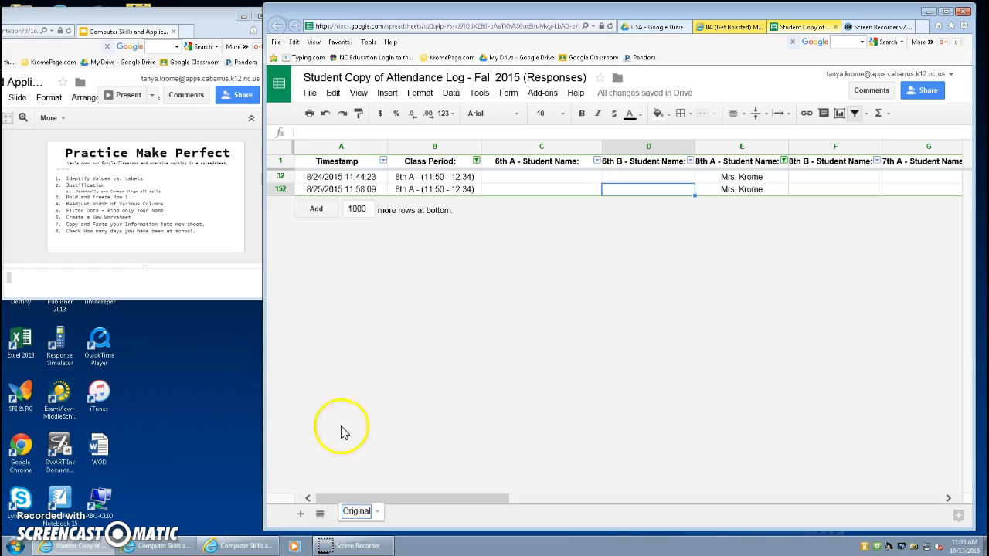
key("Return")
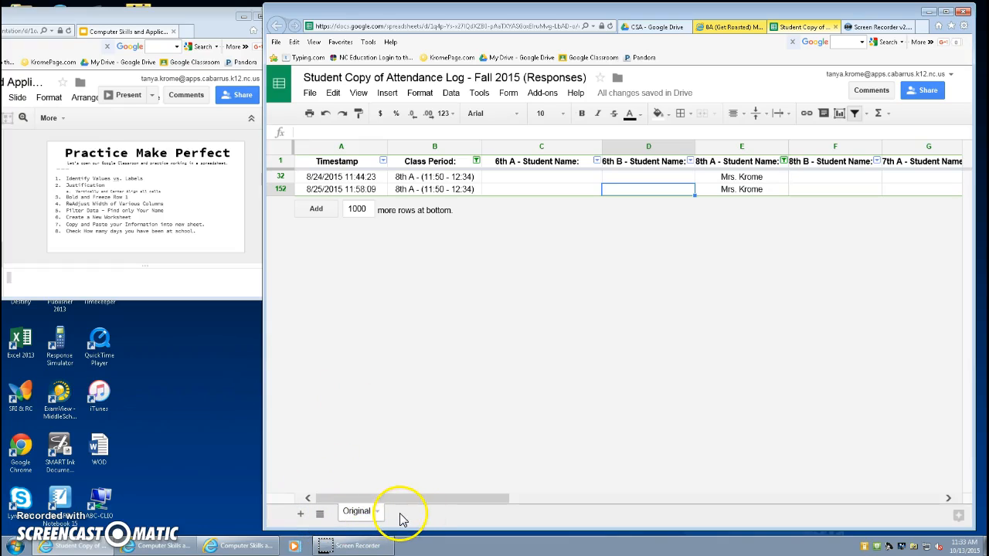
Add a new sheet and rename it My Attendance.
left_click(301, 515)
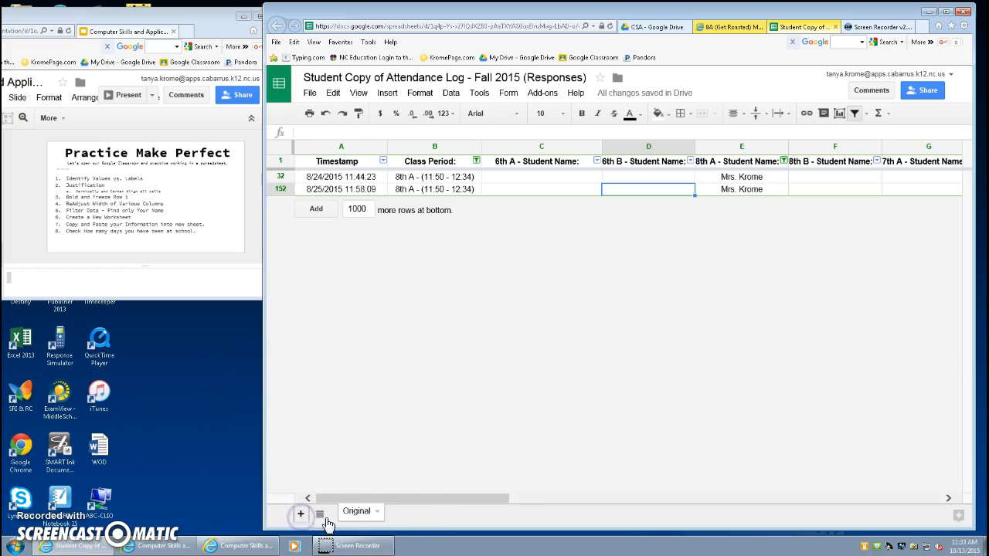
left_click(409, 512)
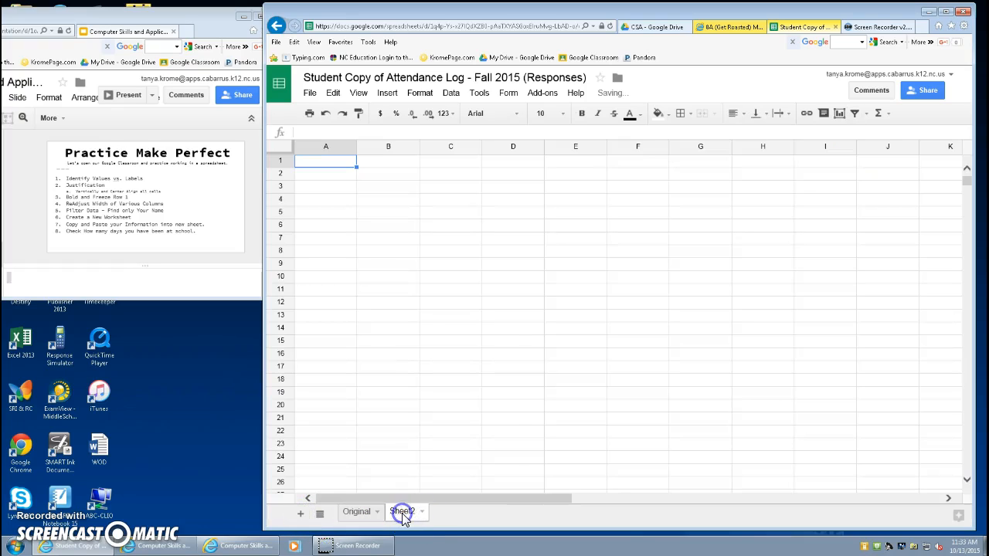
right_click(402, 513)
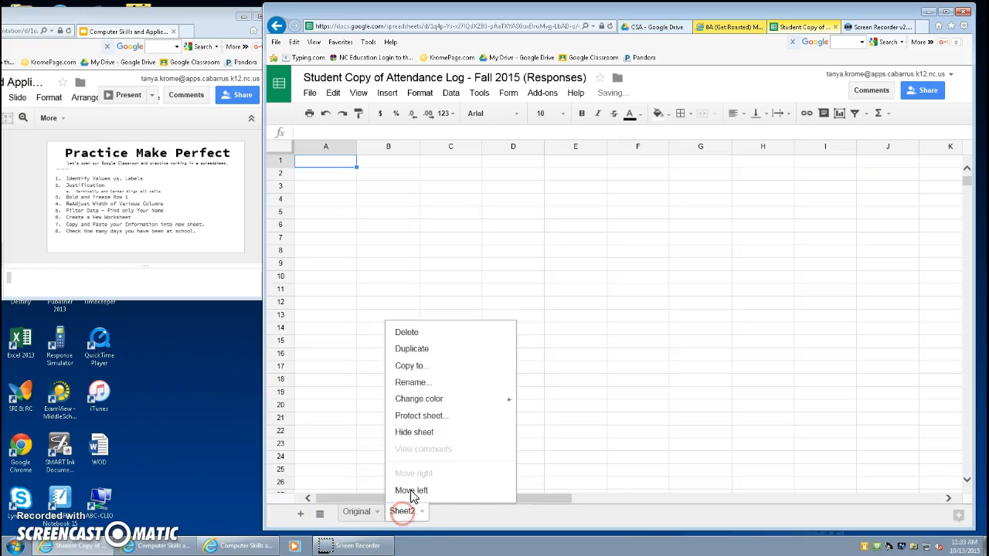
left_click(431, 383)
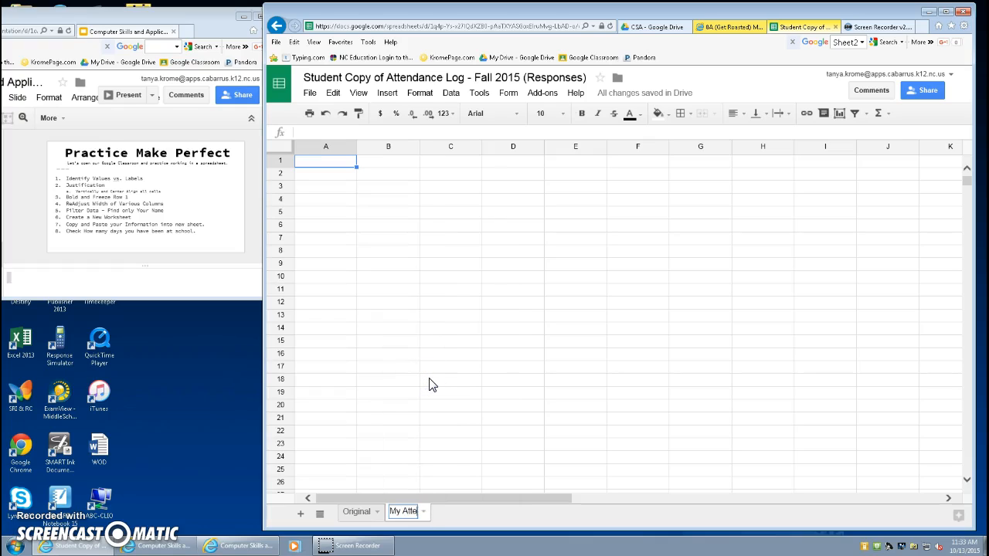
Copy columns A through E of the filtered Original sheet, allowing the webpage clipboard access.
left_click(351, 513)
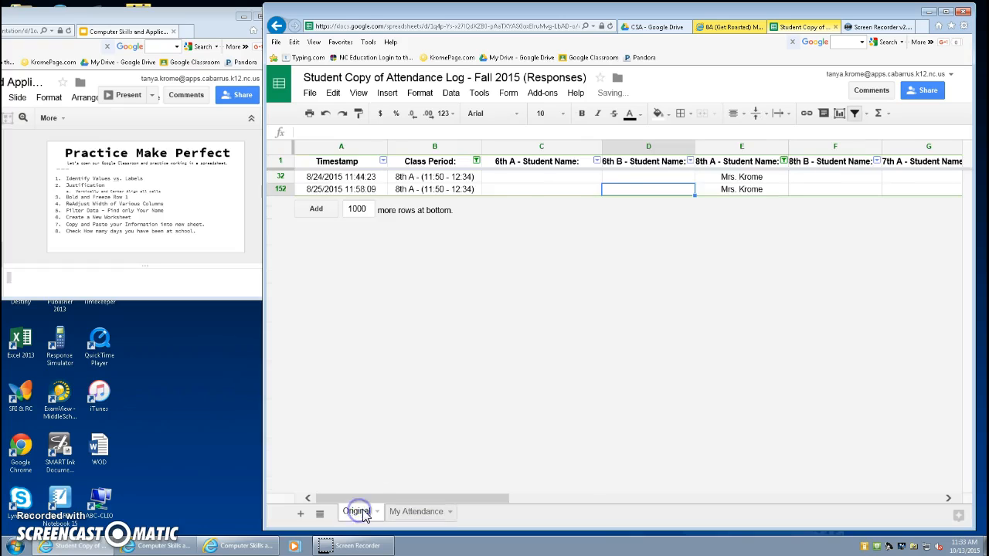
left_click(357, 146)
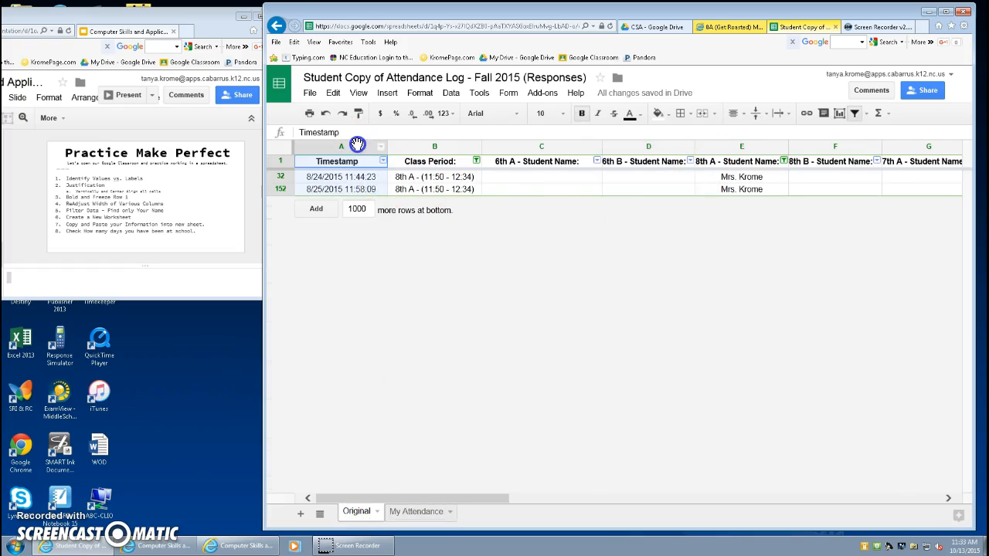
left_click_drag(357, 144, 728, 142)
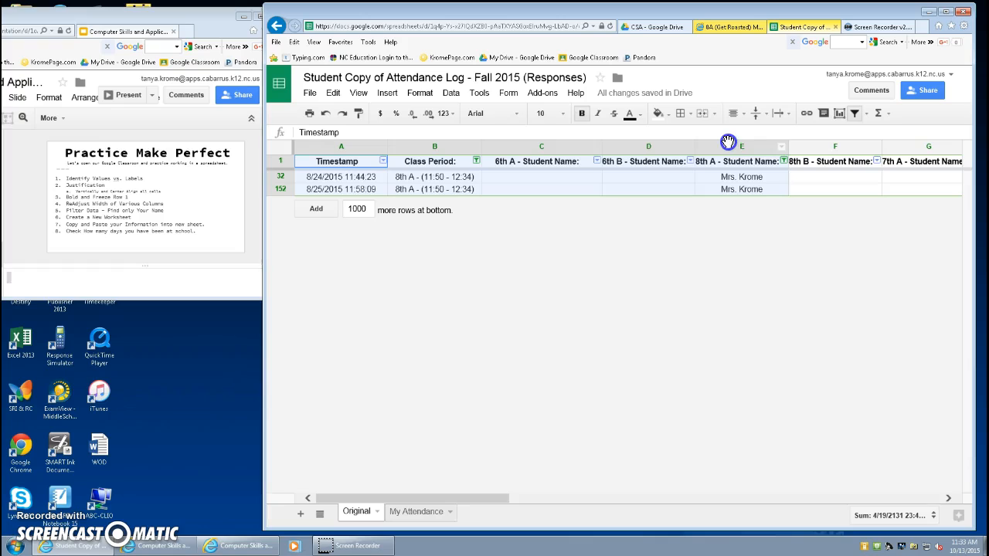
right_click(727, 150)
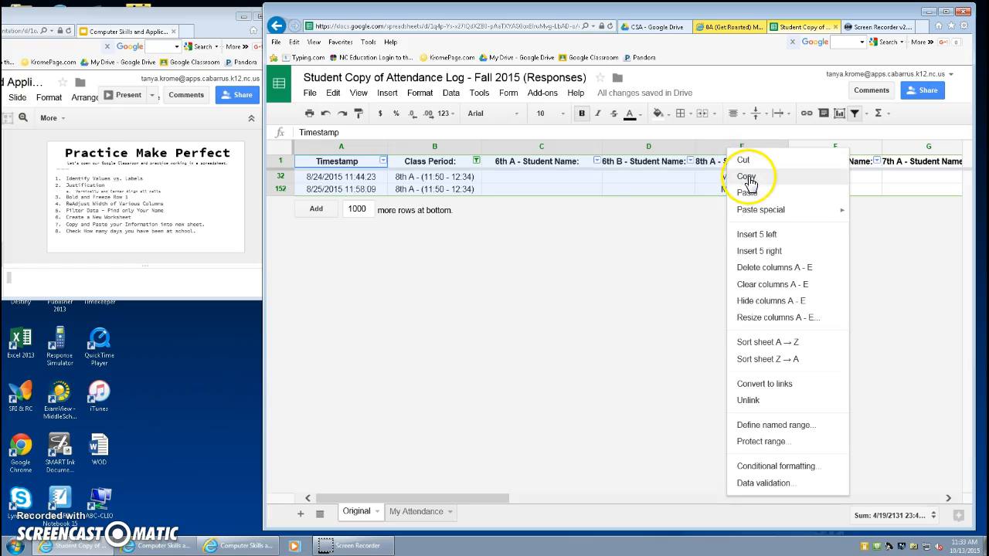
left_click(747, 177)
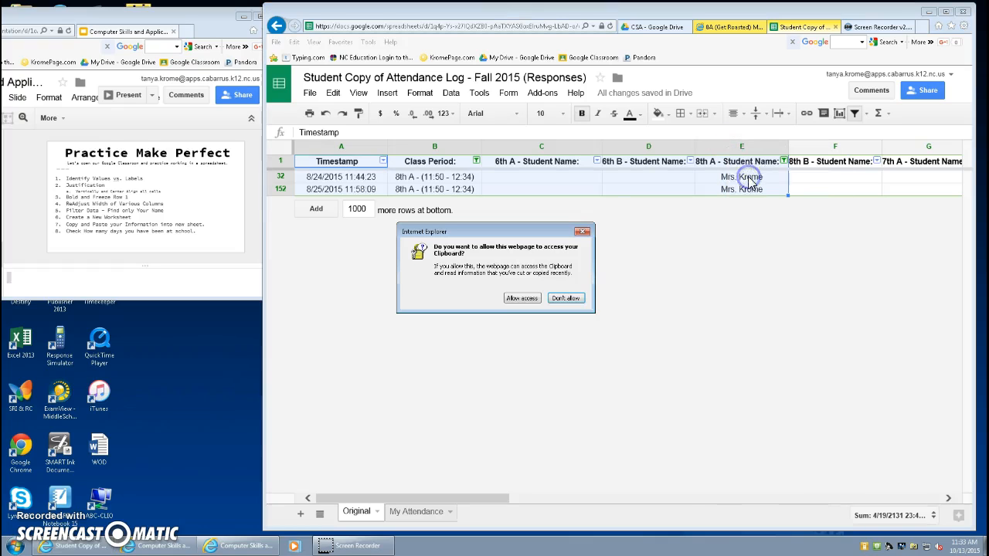
left_click(522, 299)
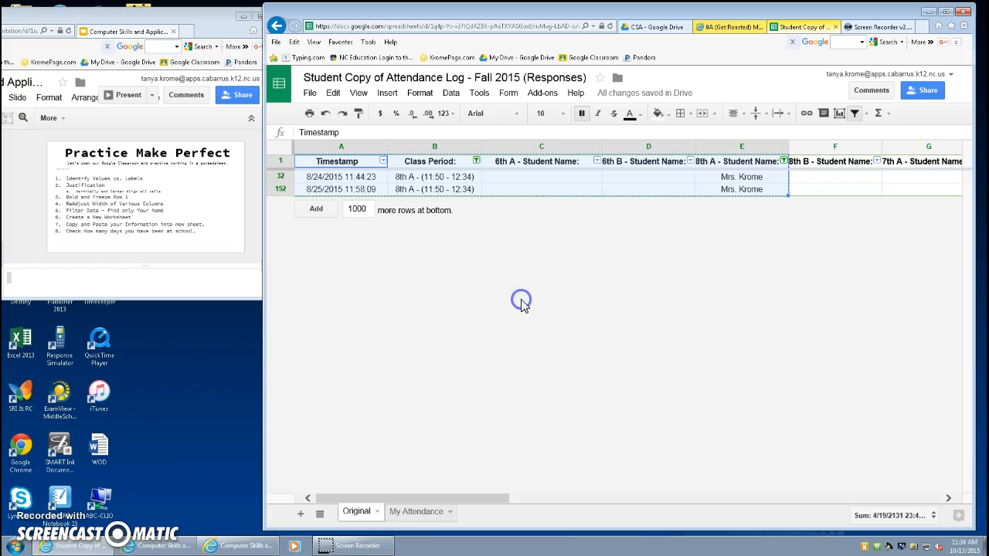
Paste the copied columns into the My Attendance sheet starting at cell A1.
left_click(403, 514)
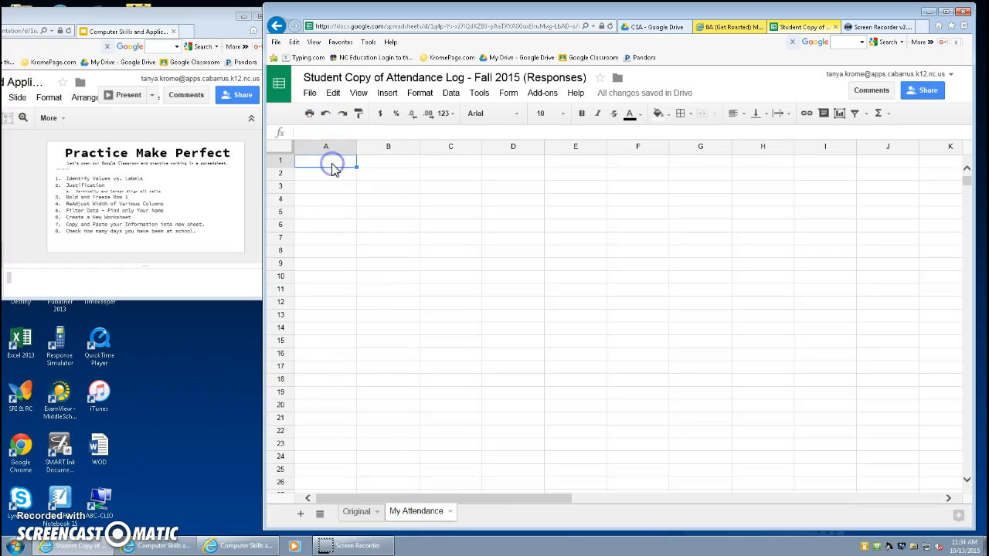
right_click(333, 168)
left_click(363, 208)
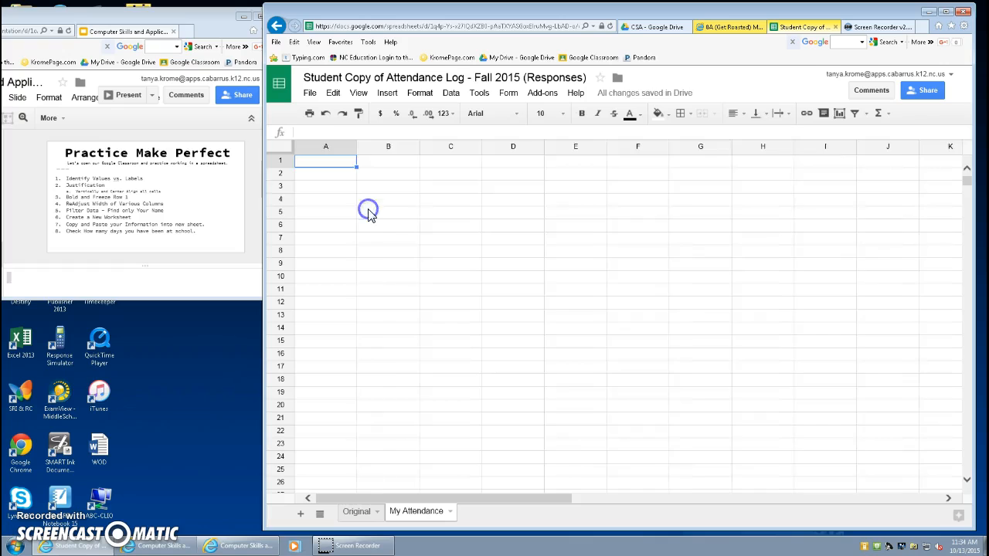
left_click(709, 262)
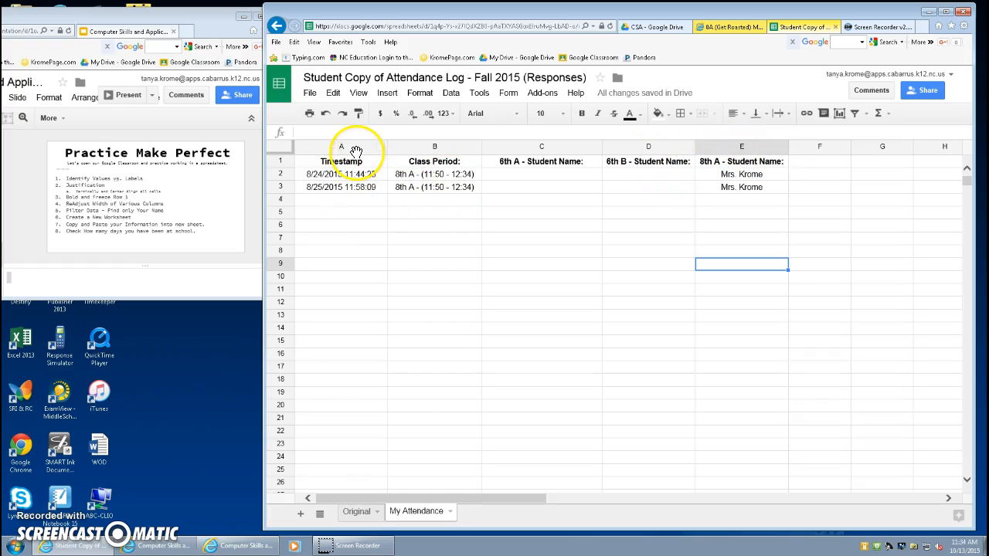
Sort the whole My Attendance sheet, with a header row, by Class Period Z → A, then by 8th A - Student Name A → Z.
left_click(284, 147)
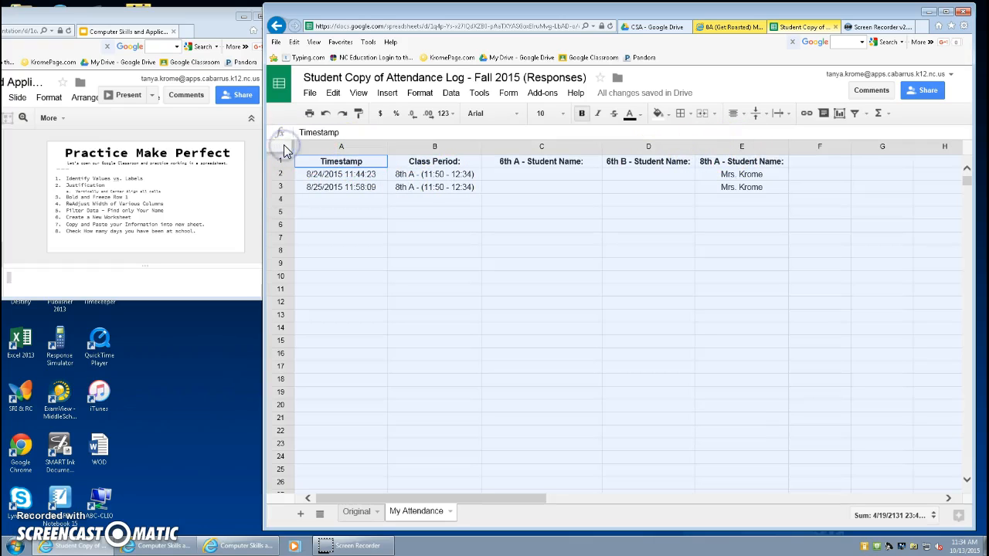
left_click(481, 93)
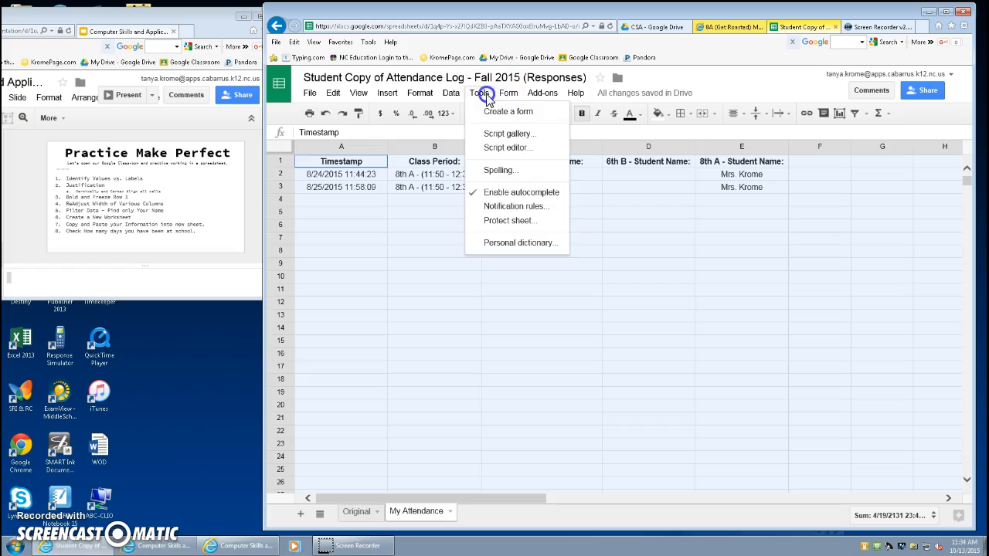
left_click(450, 93)
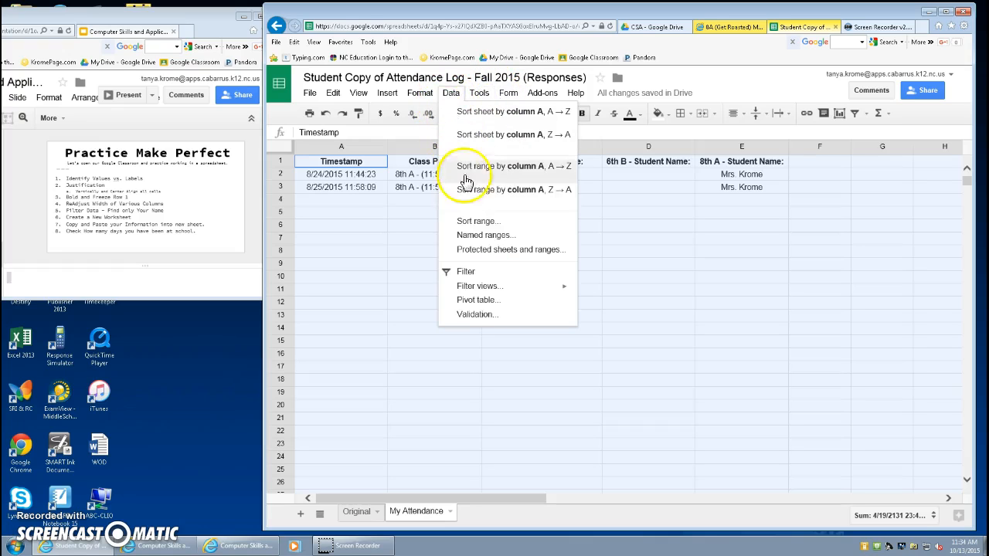
left_click(478, 222)
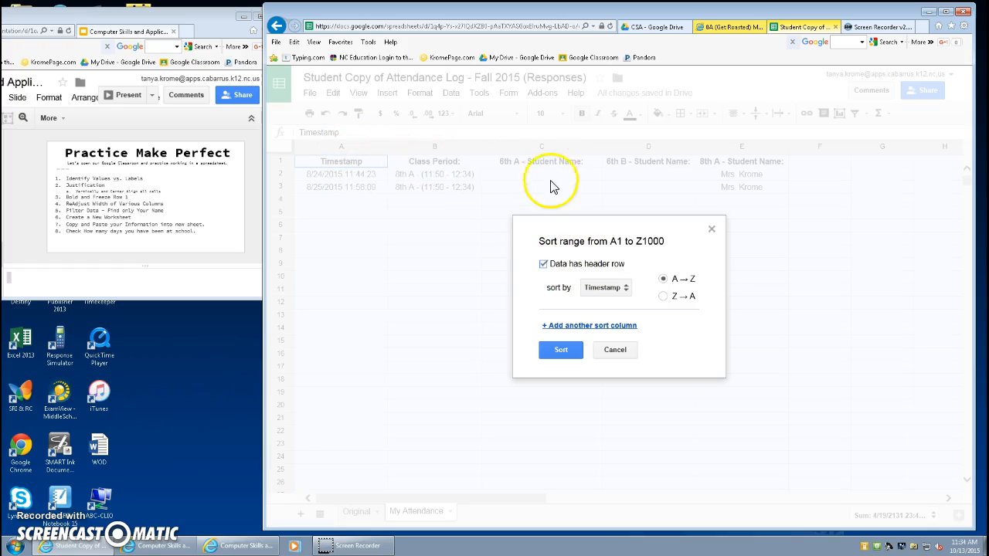
left_click(623, 290)
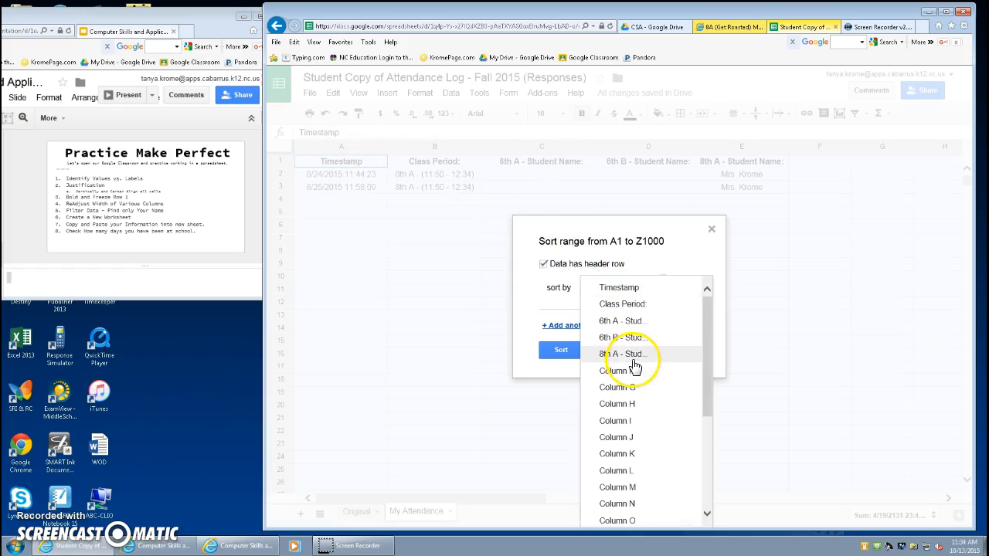
left_click(631, 306)
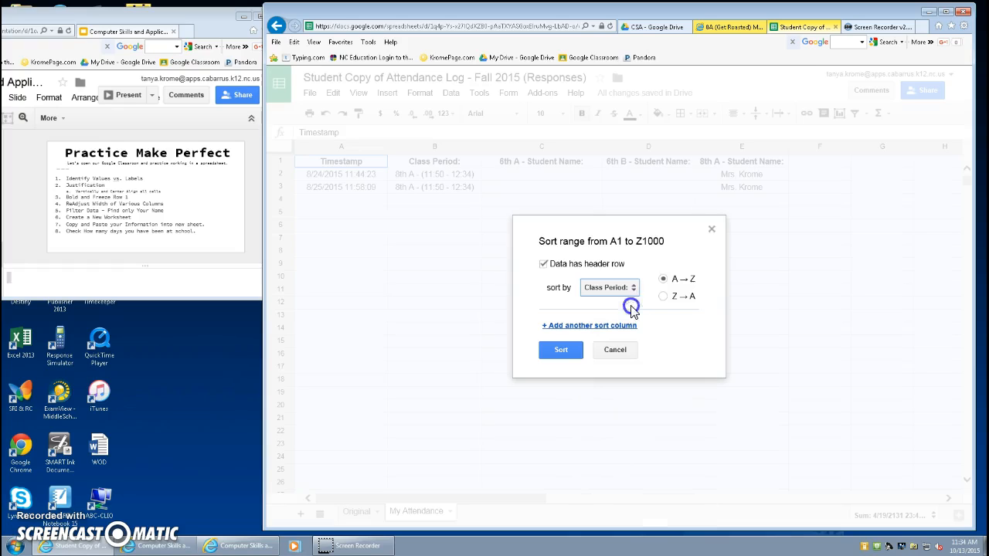
left_click(663, 296)
left_click(600, 327)
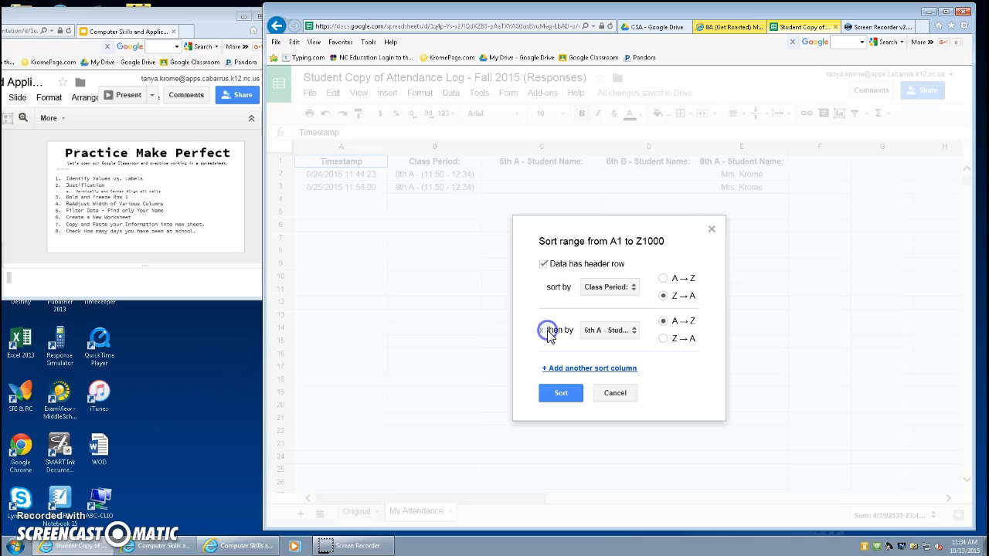
left_click(608, 331)
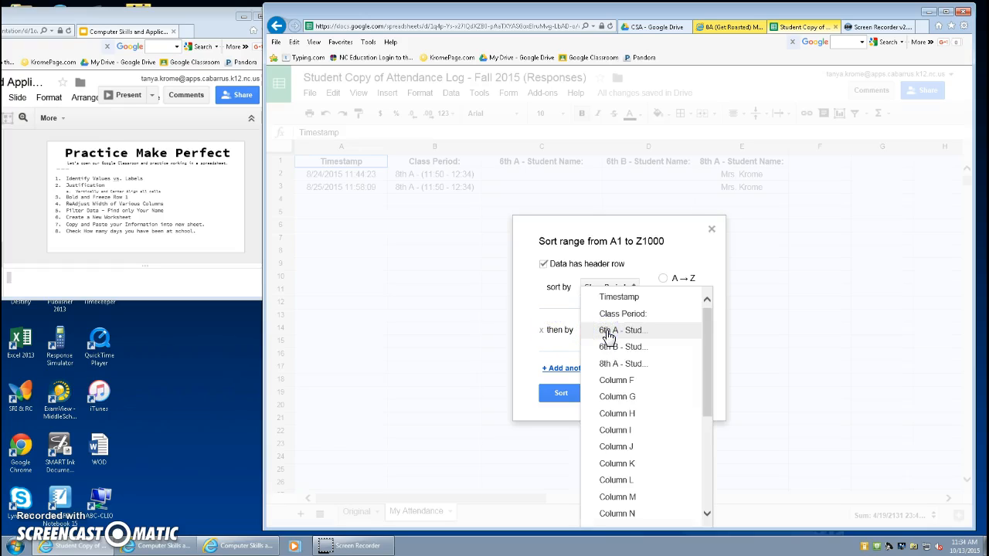
left_click(618, 363)
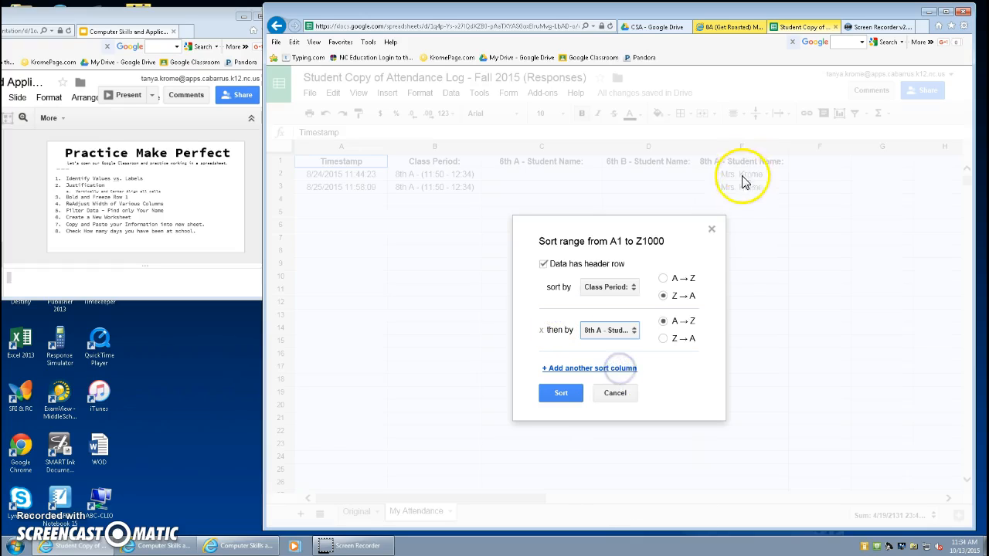
left_click(566, 396)
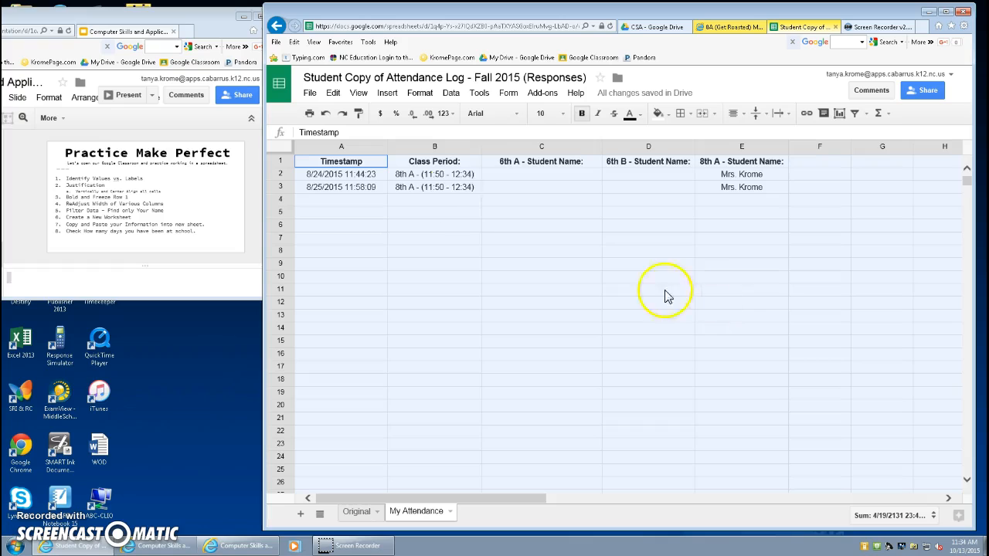
Enter 1 in F2 and 2 in F3, and fill the number series down to F17.
left_click(303, 200)
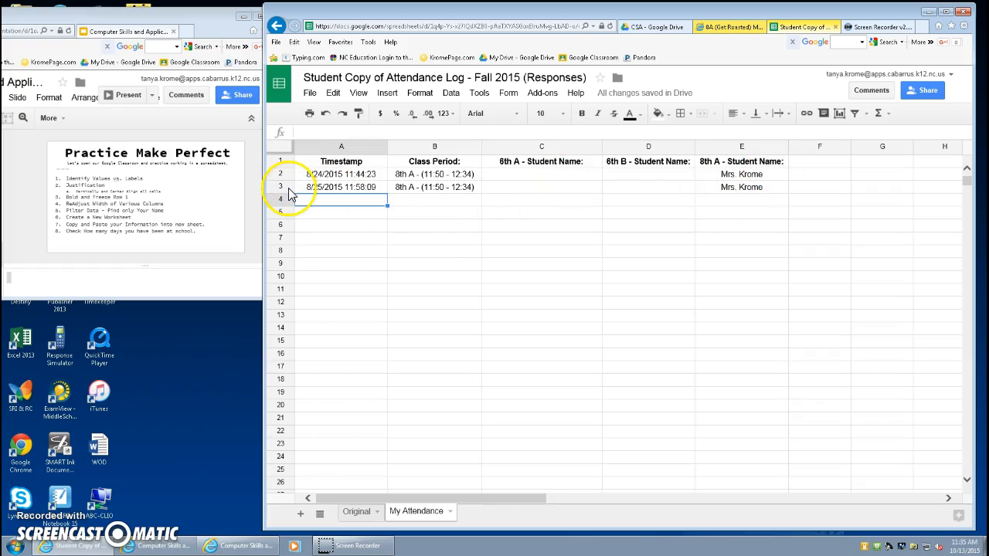
left_click(812, 188)
left_click(810, 176)
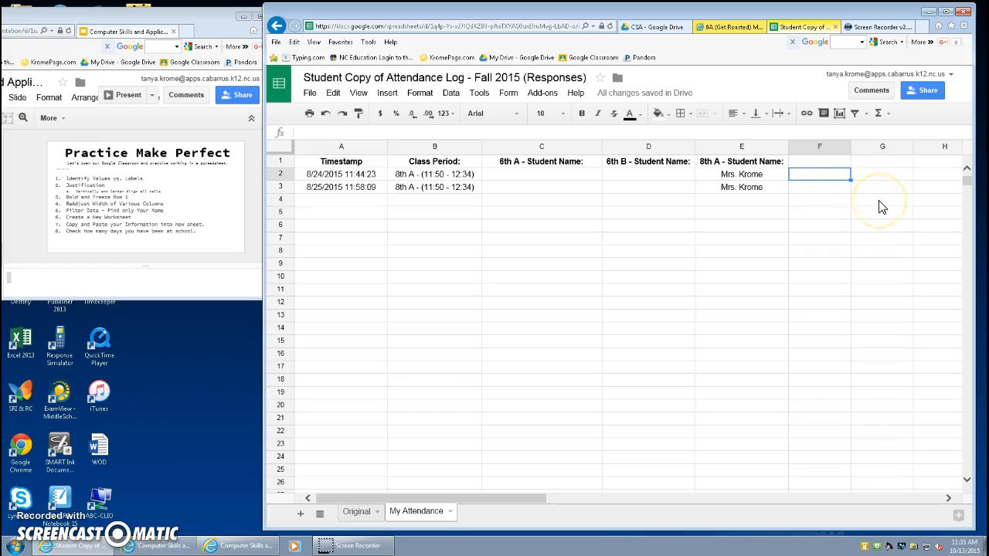
key("Return")
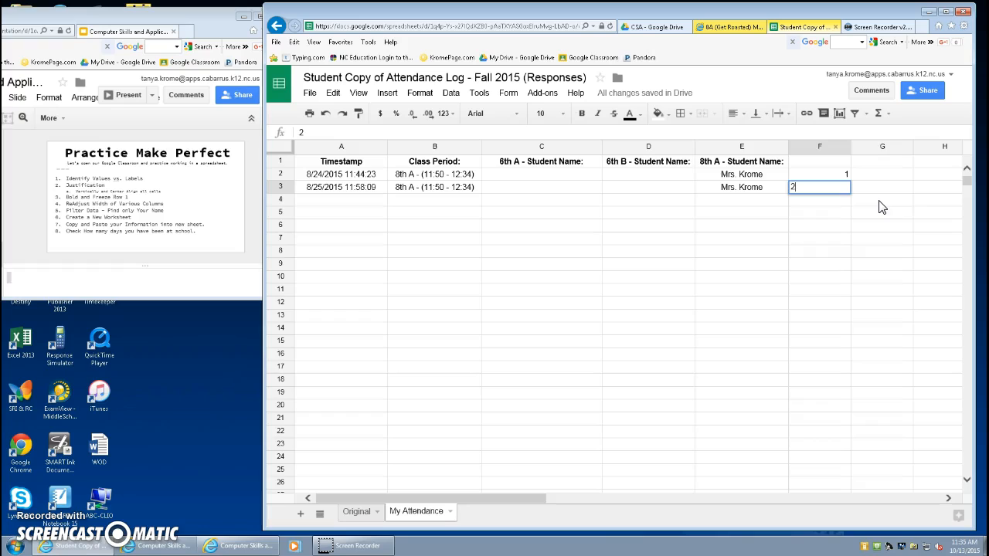
left_click(826, 250)
left_click(844, 176)
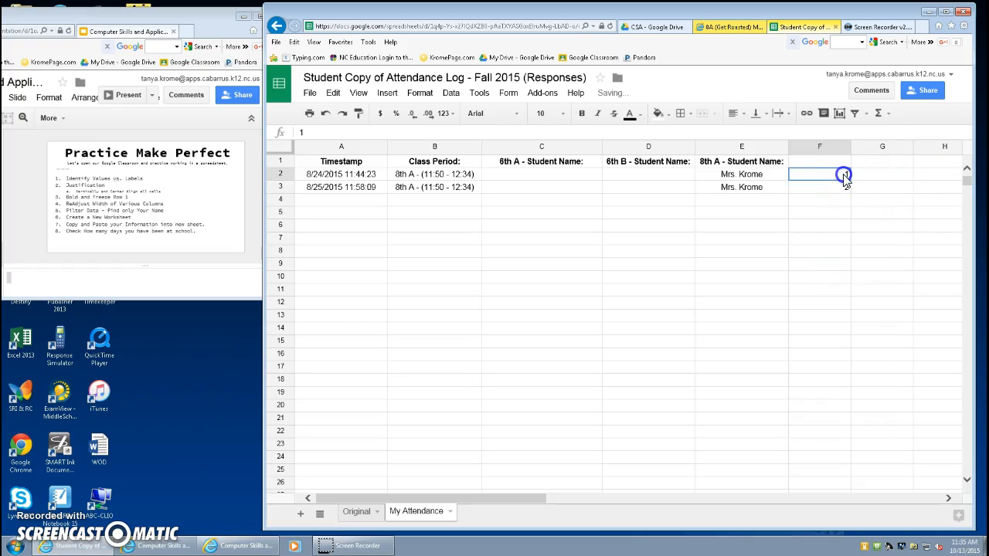
left_click_drag(844, 175, 842, 187)
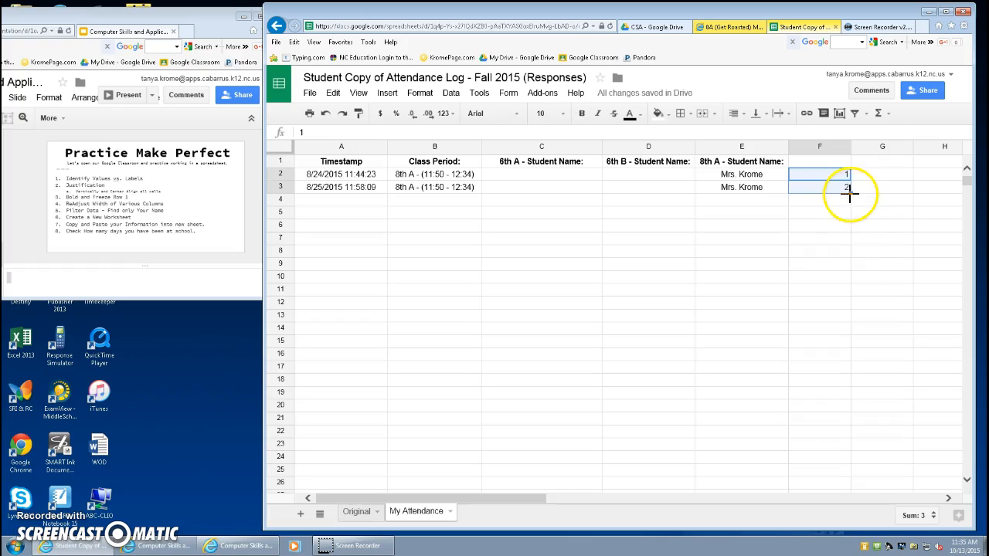
left_click_drag(851, 193, 845, 369)
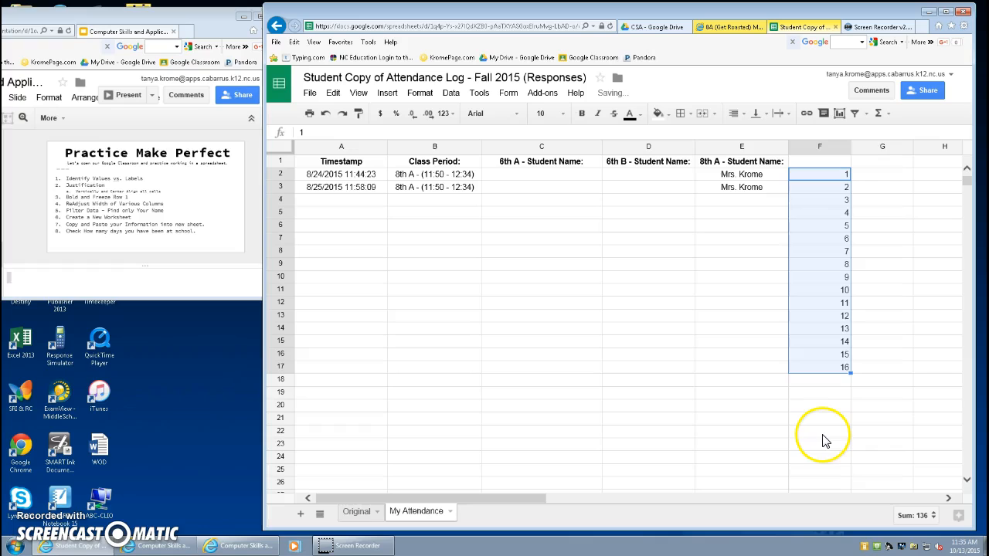
Clear the number series from F2:F17 and select cell F2.
left_click(580, 329)
left_click_drag(843, 175, 832, 371)
key("Delete")
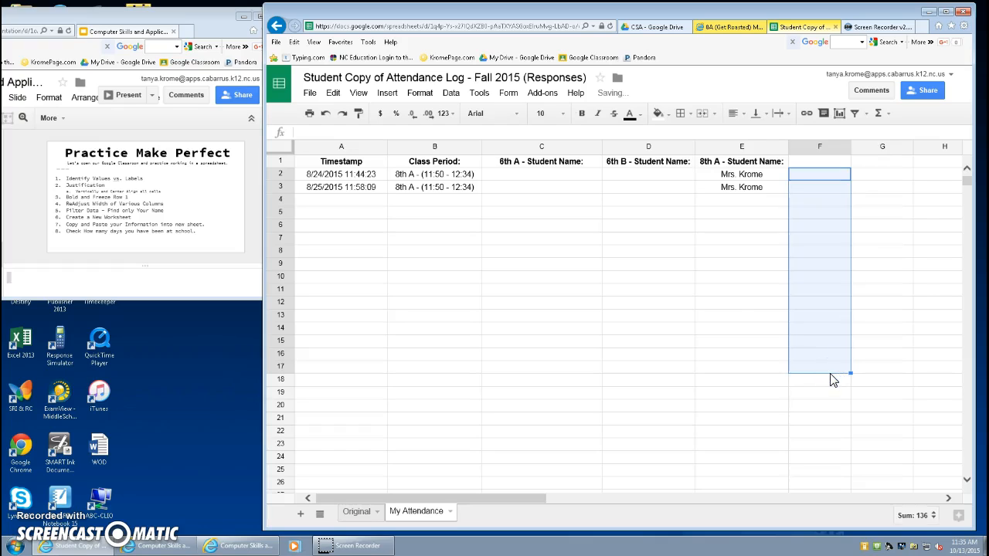
left_click(759, 328)
left_click(803, 174)
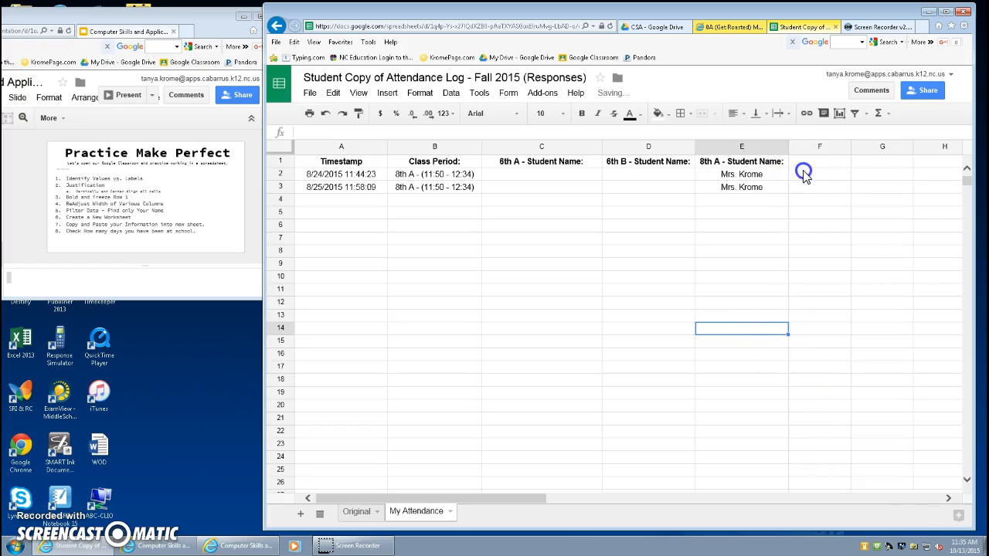